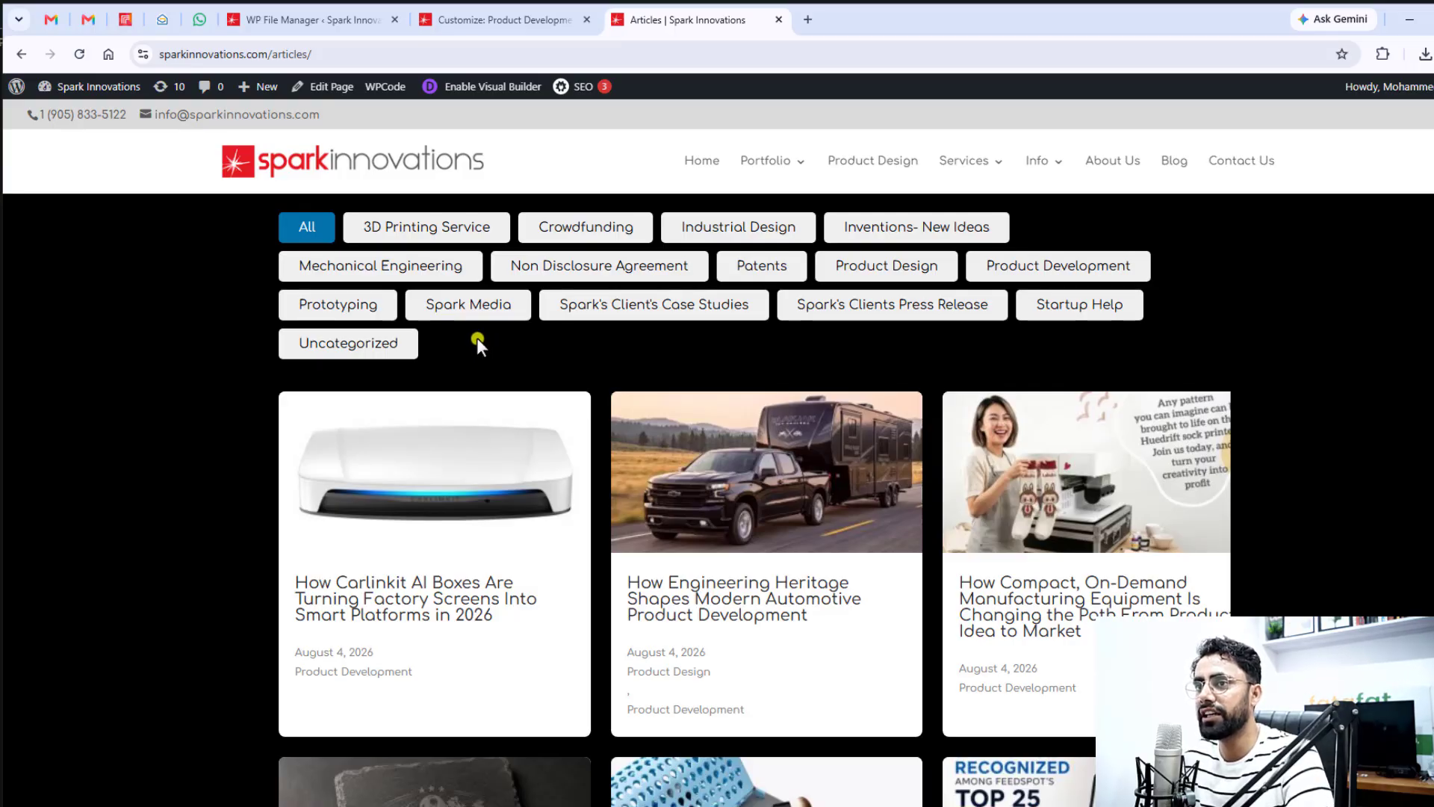
pyautogui.click(311, 20)
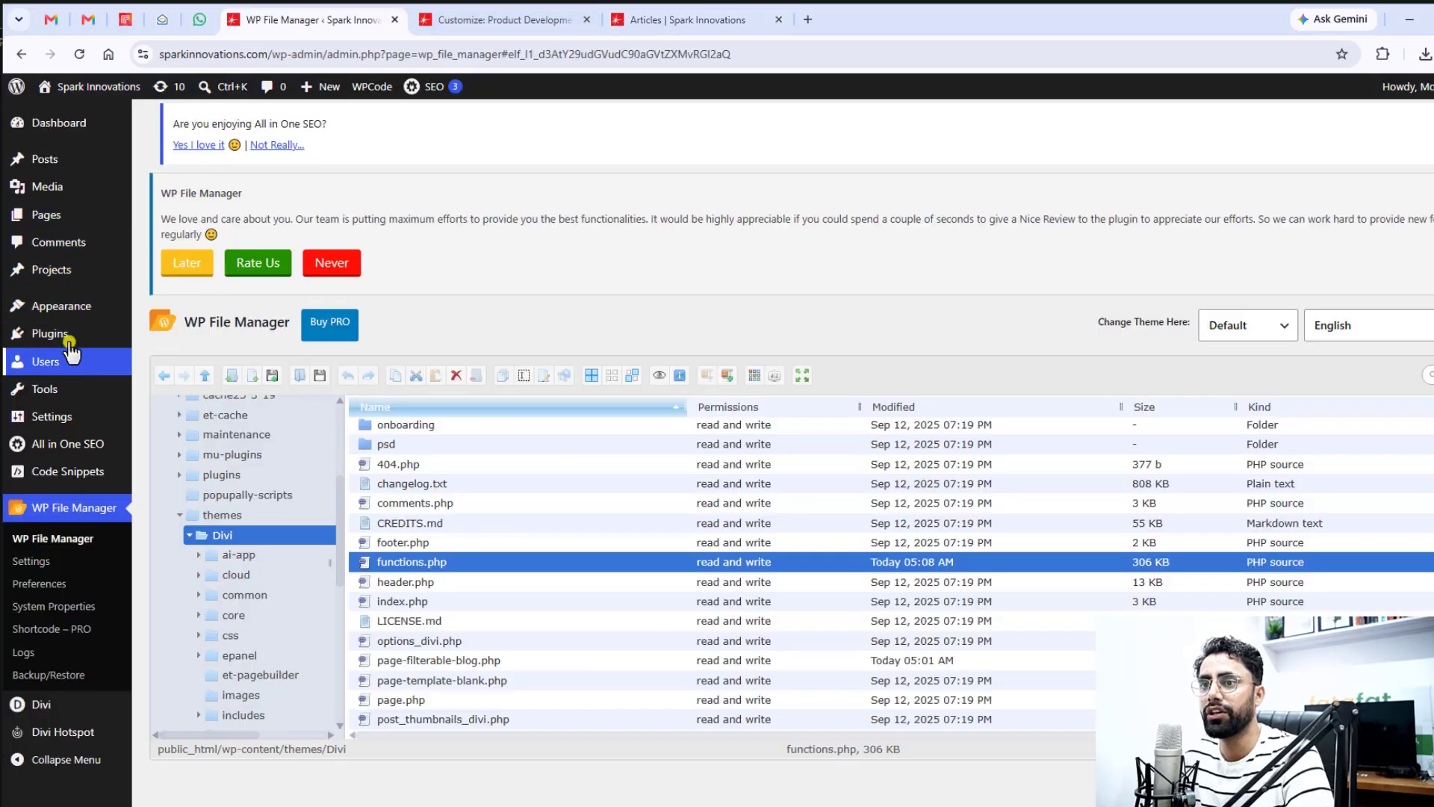
pyautogui.moveTo(67, 304)
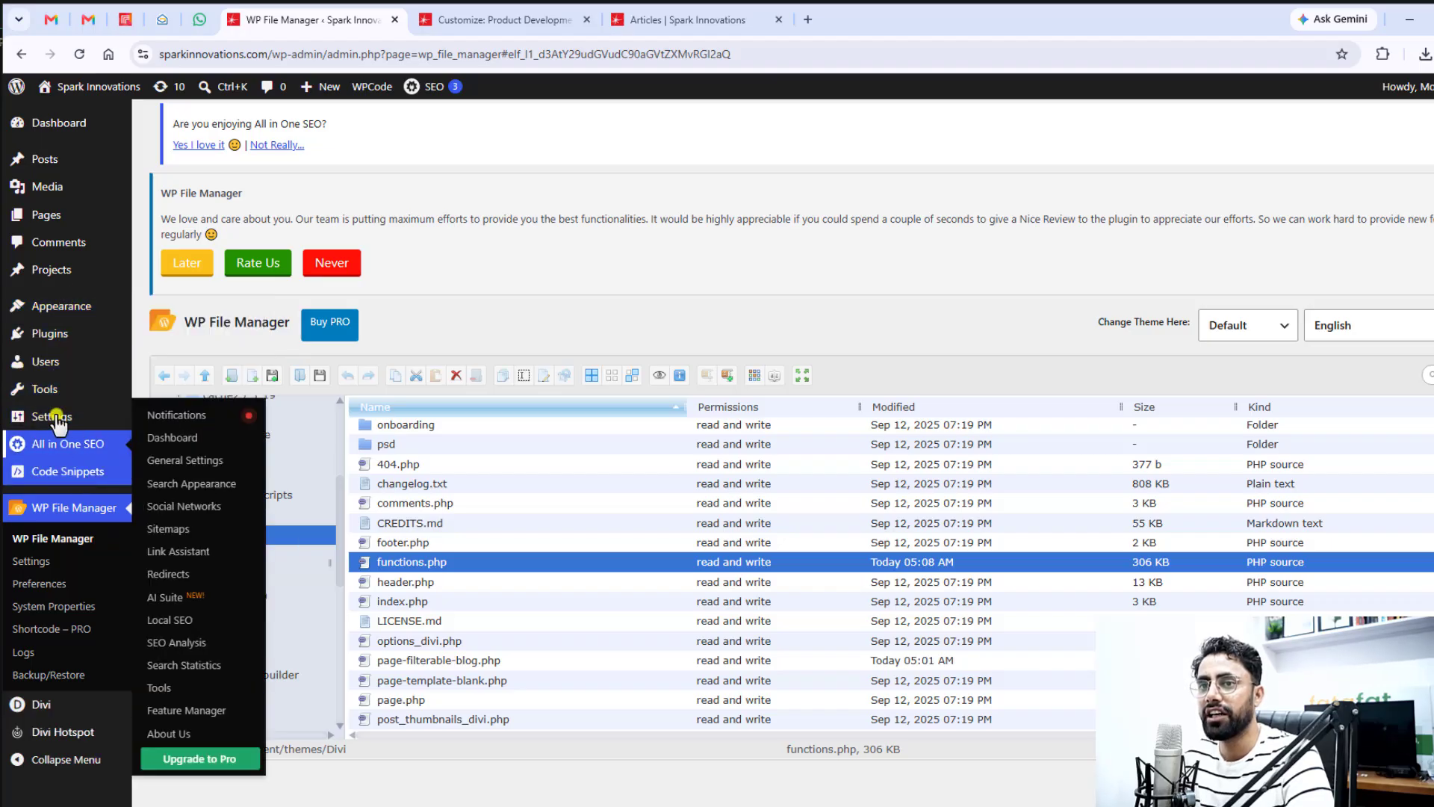
pyautogui.moveTo(50, 215)
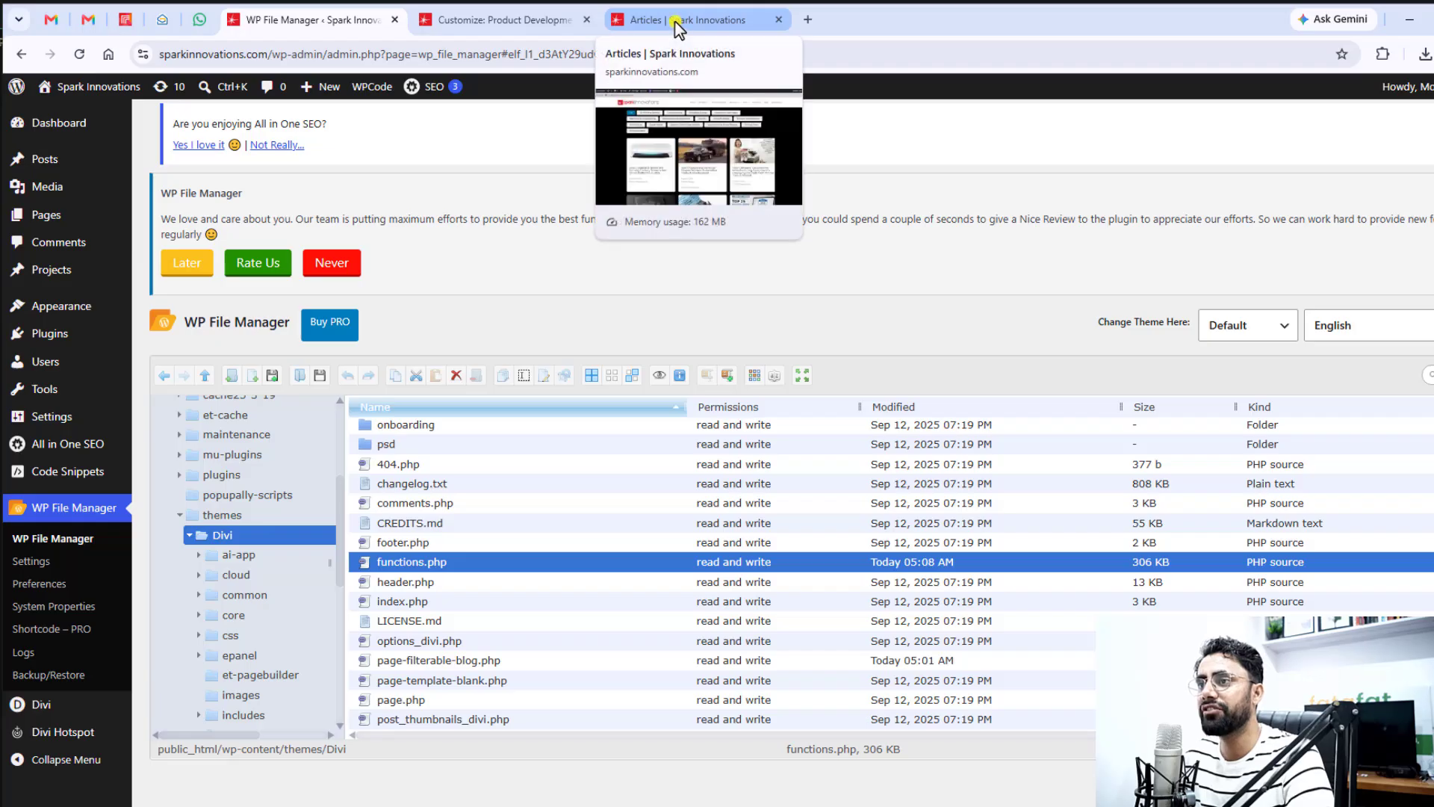
# Switch to documentation.txt in the code editor and review the customizer CSS from the "blog filter :: starts" comment to "blog filter :: ends"
pyautogui.hotkey('alt', 'Tab')
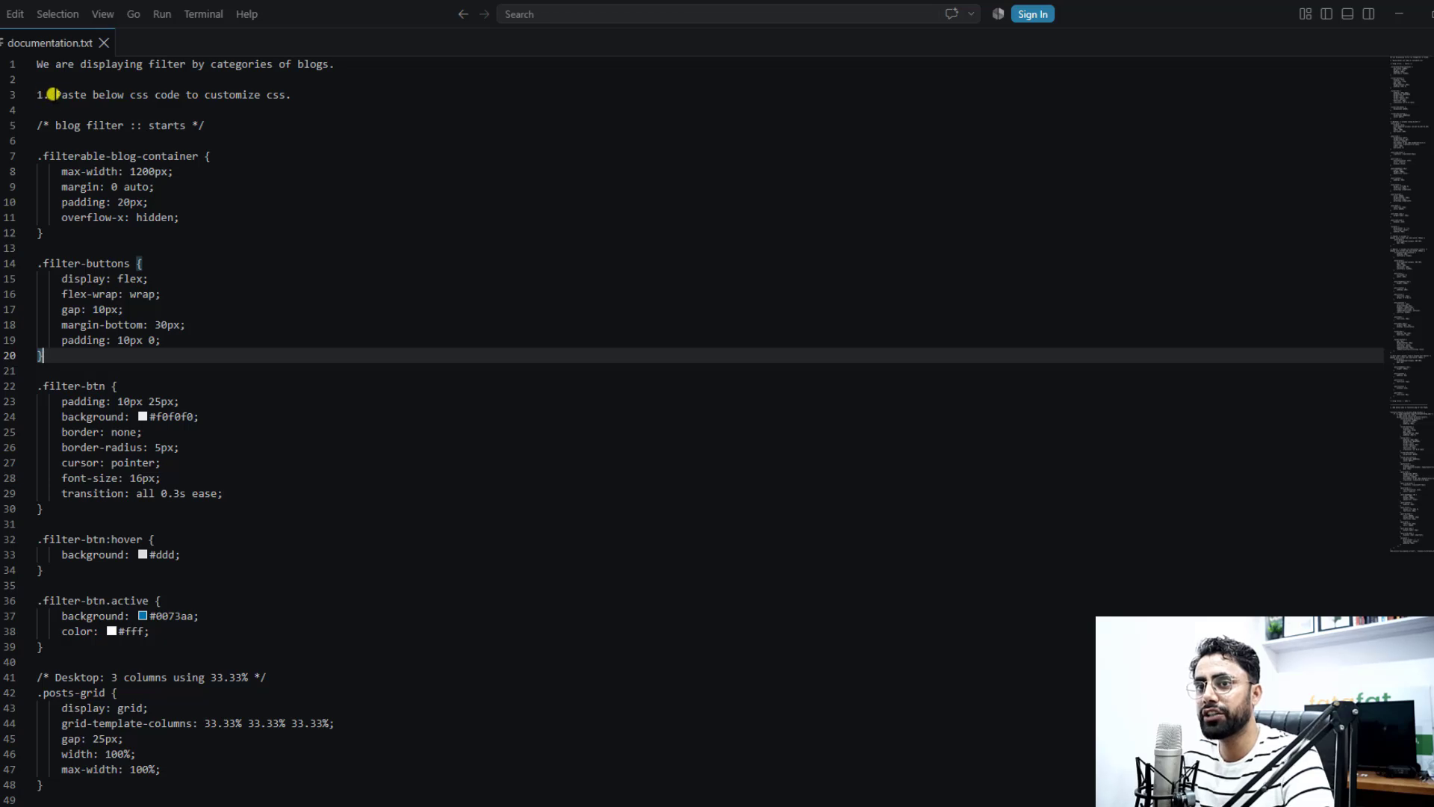
pyautogui.moveTo(52, 94); pyautogui.dragTo(295, 94)
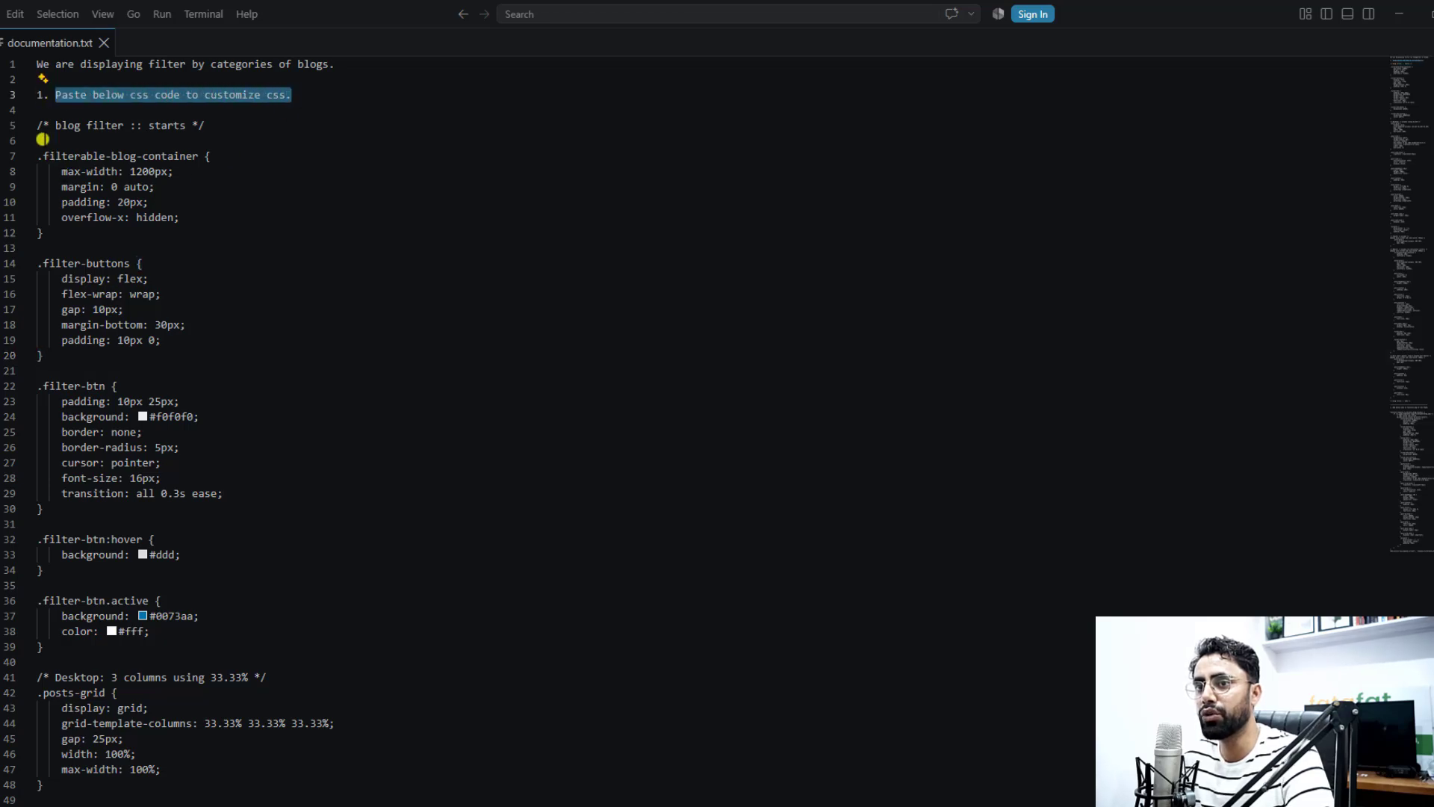
pyautogui.moveTo(38, 122); pyautogui.dragTo(154, 461)
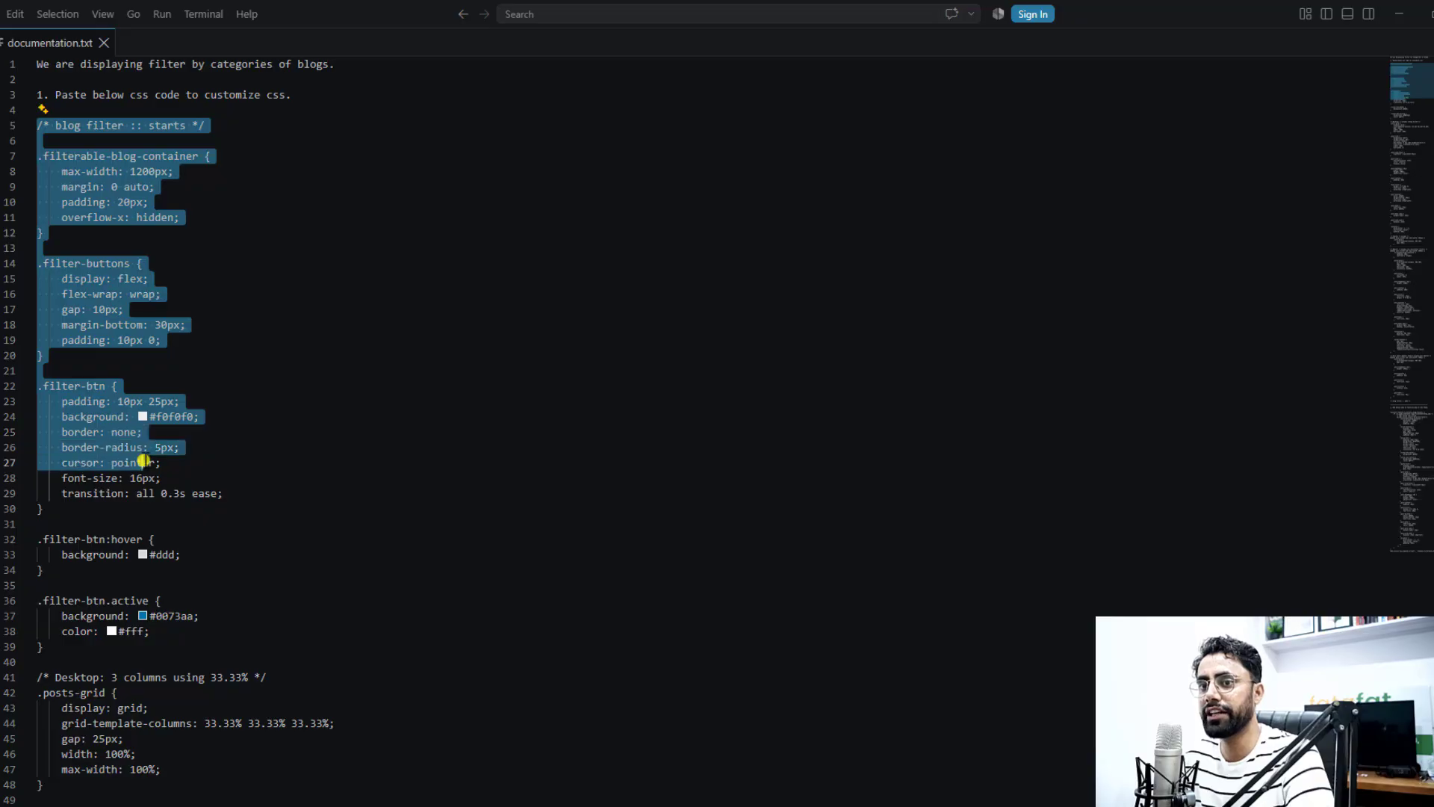
pyautogui.scroll(-14, 164, 471)
pyautogui.scroll(-20, 176, 481)
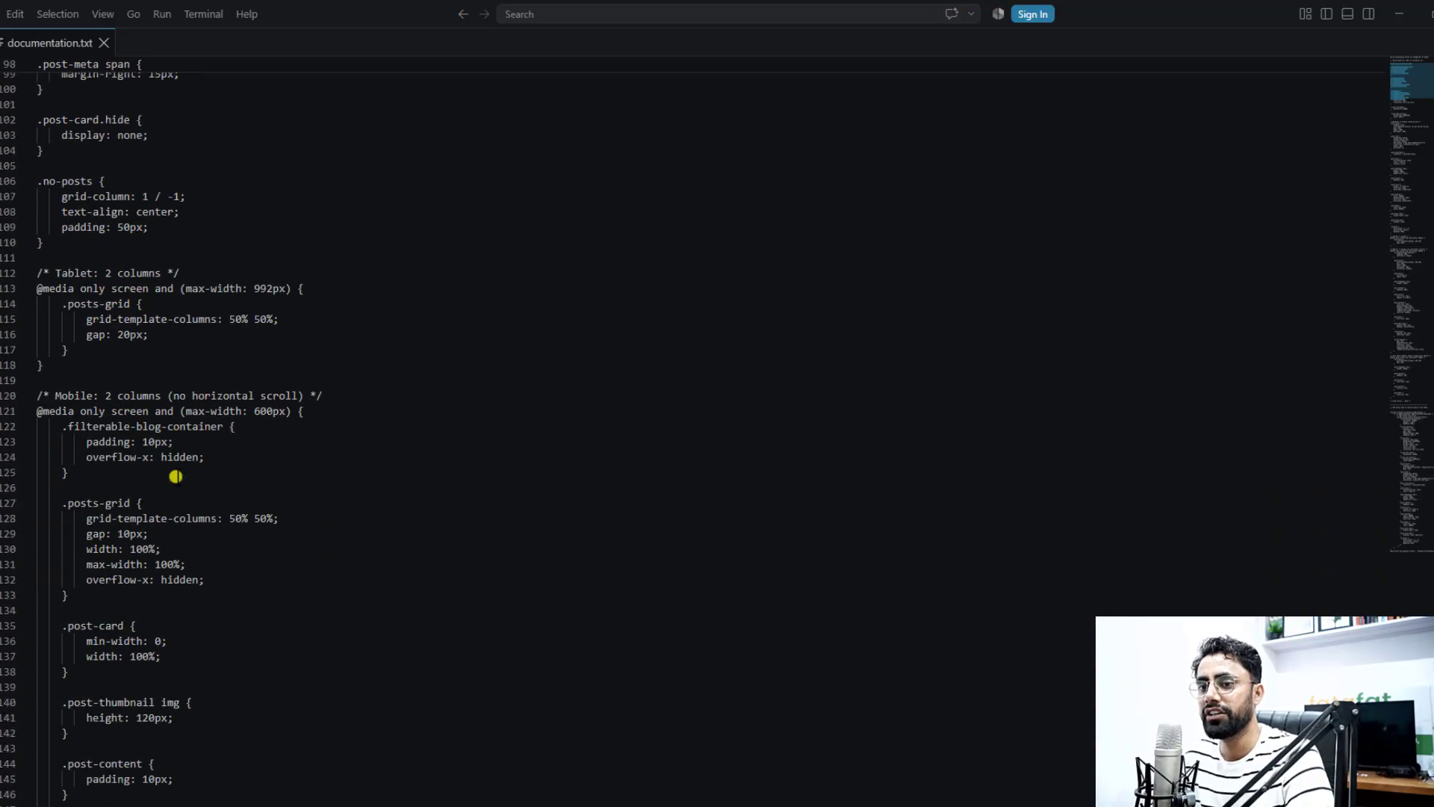
pyautogui.scroll(-16, 175, 475)
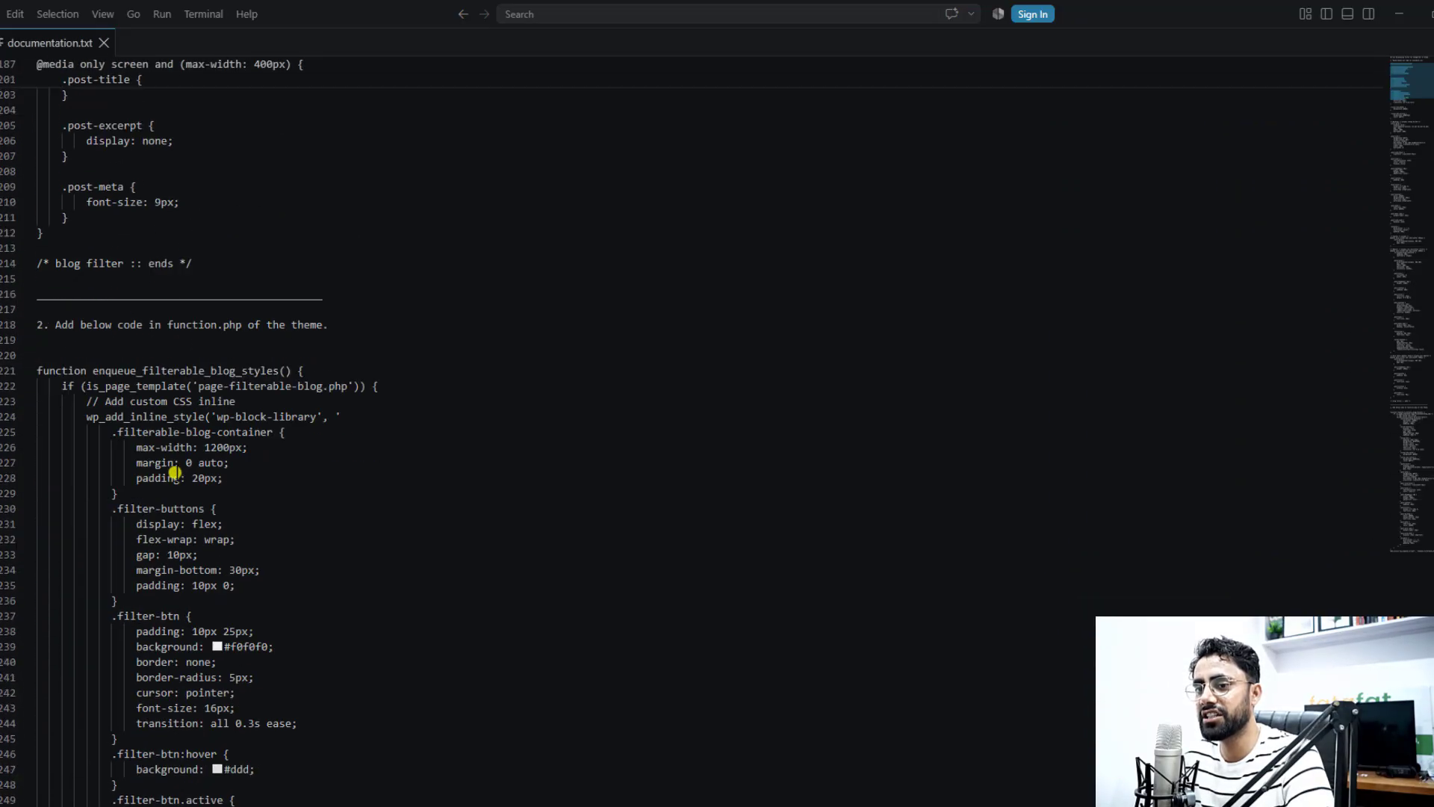
pyautogui.click(209, 263)
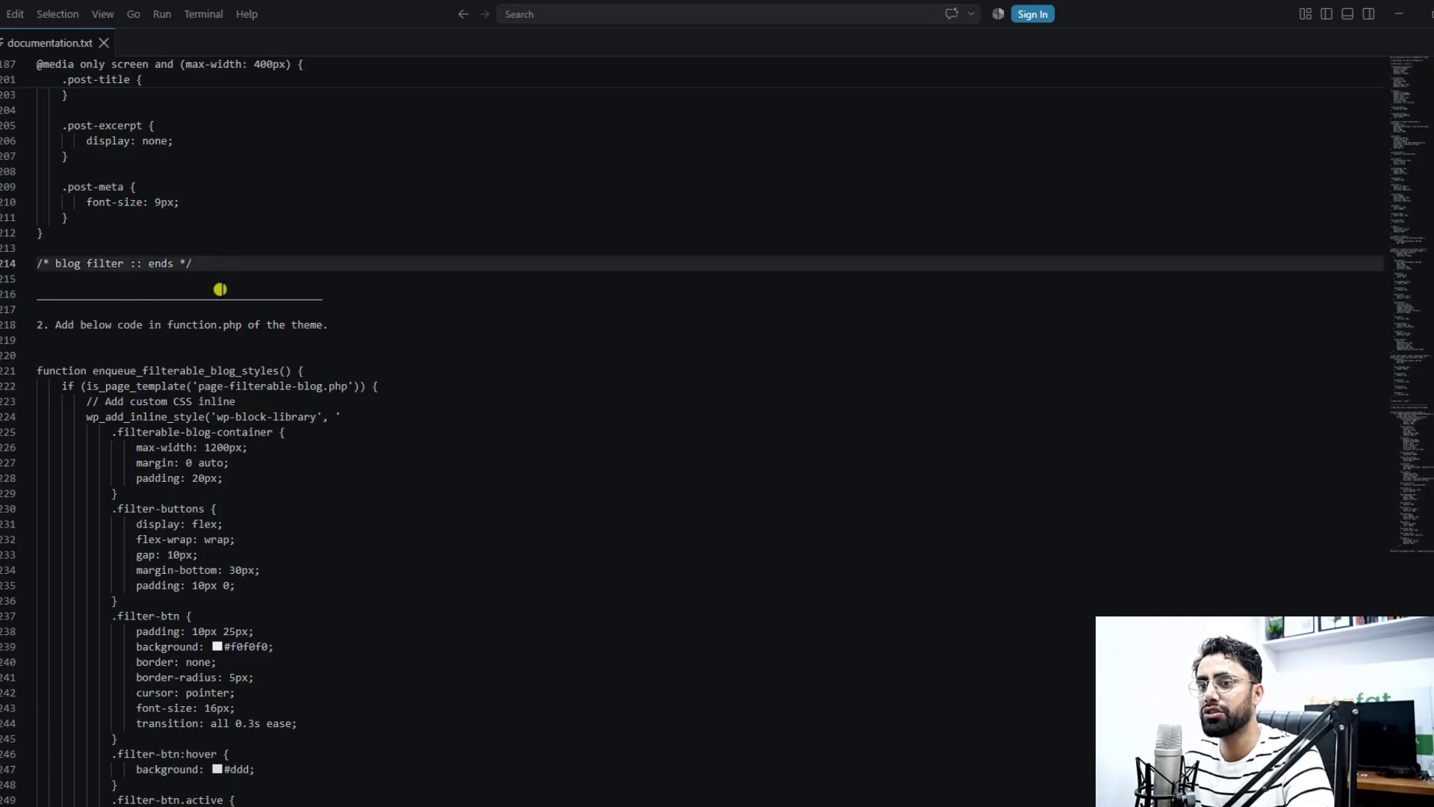
pyautogui.moveTo(203, 266); pyautogui.dragTo(25, 149)
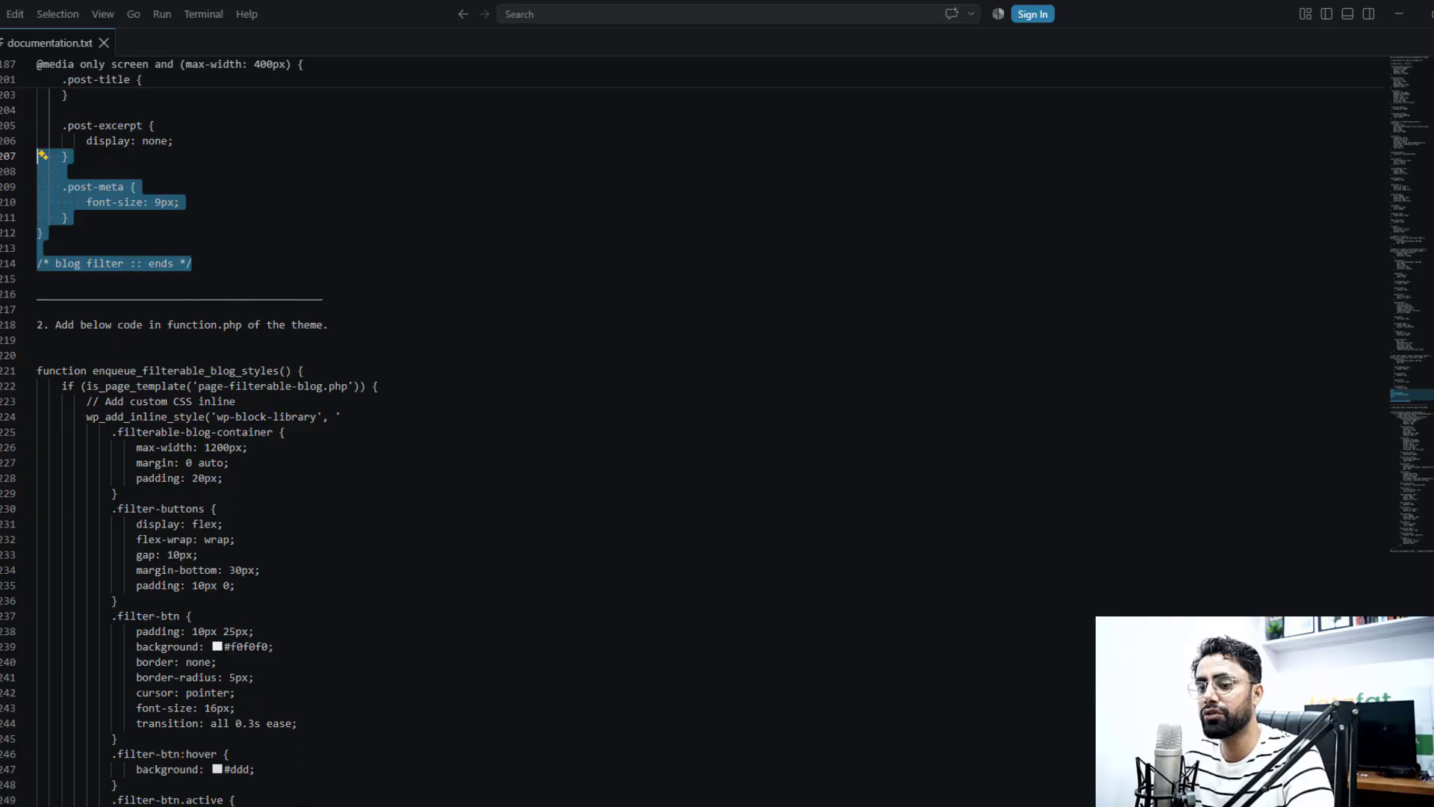
# Switch to the browser and open the WordPress Customizer's Additional CSS at the end of the blog filter code
pyautogui.hotkey('alt', 'Tab')
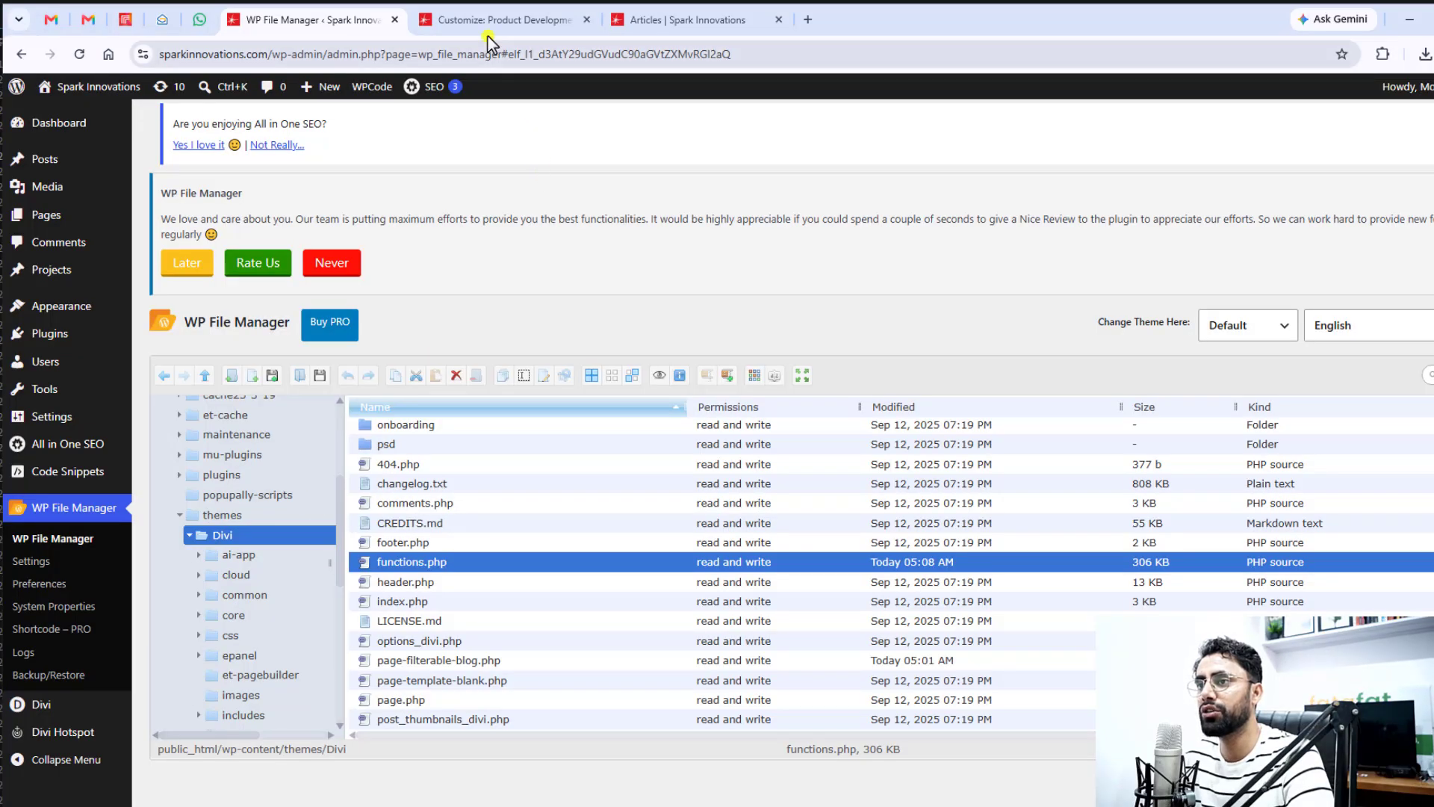
pyautogui.click(515, 20)
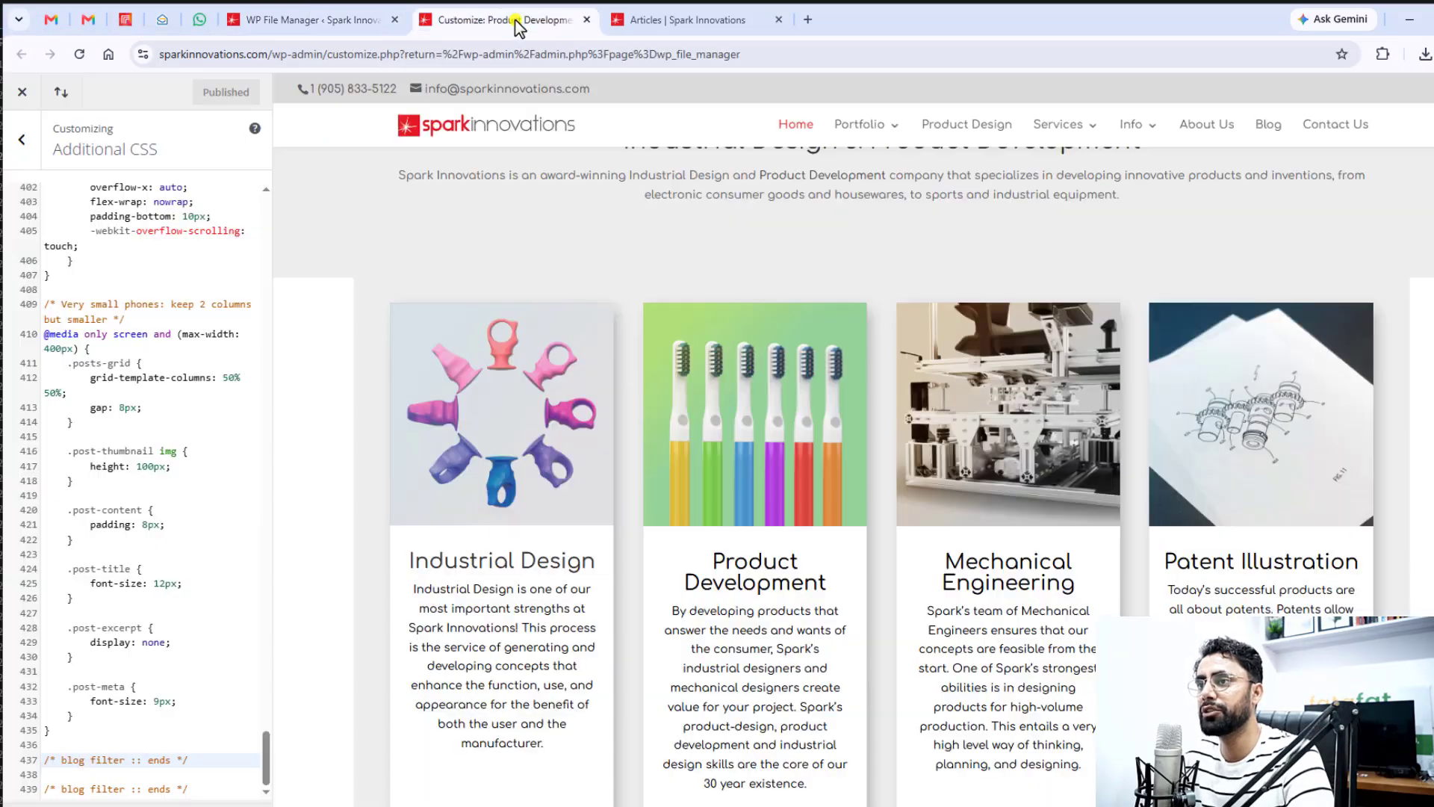
pyautogui.click(22, 139)
pyautogui.click(23, 92)
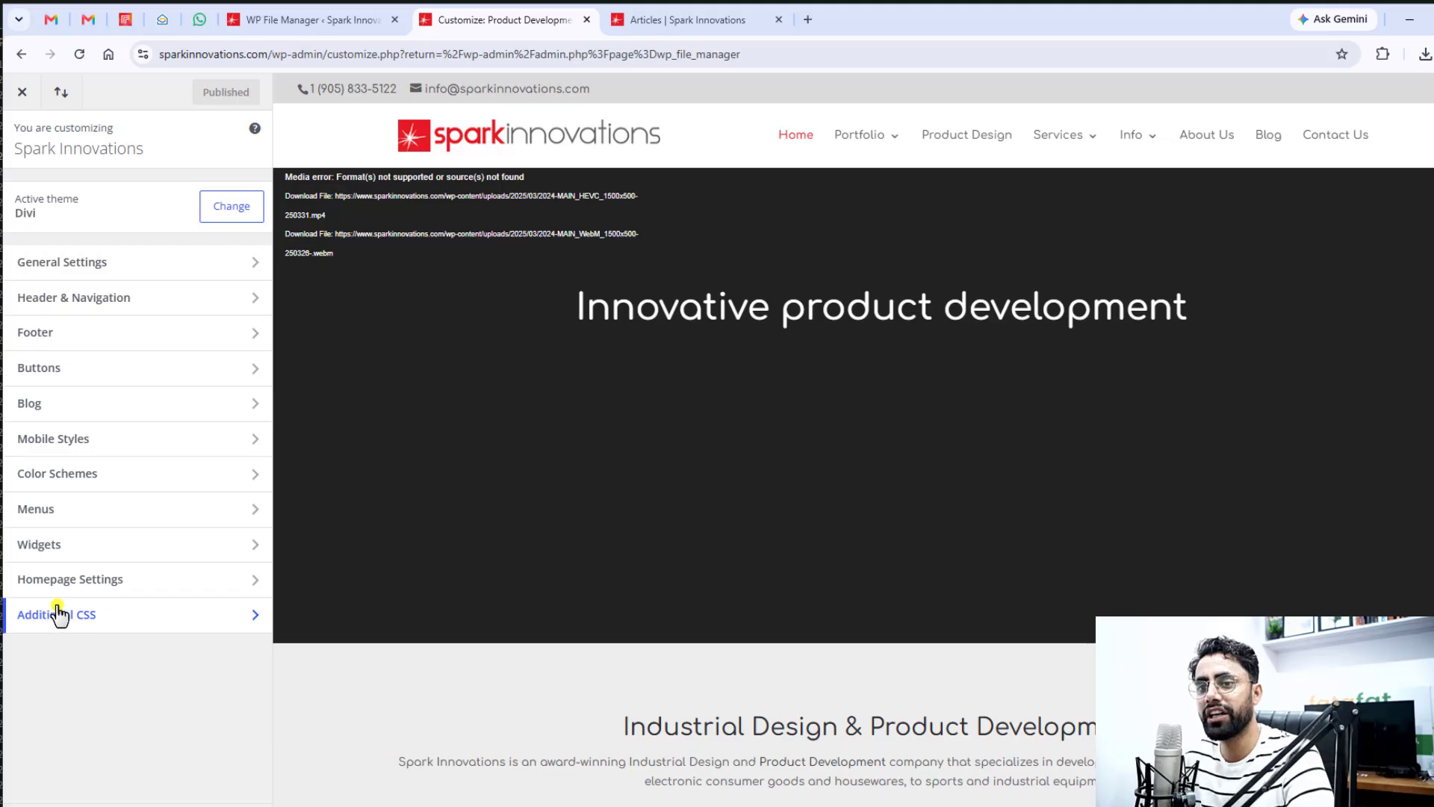
pyautogui.click(131, 630)
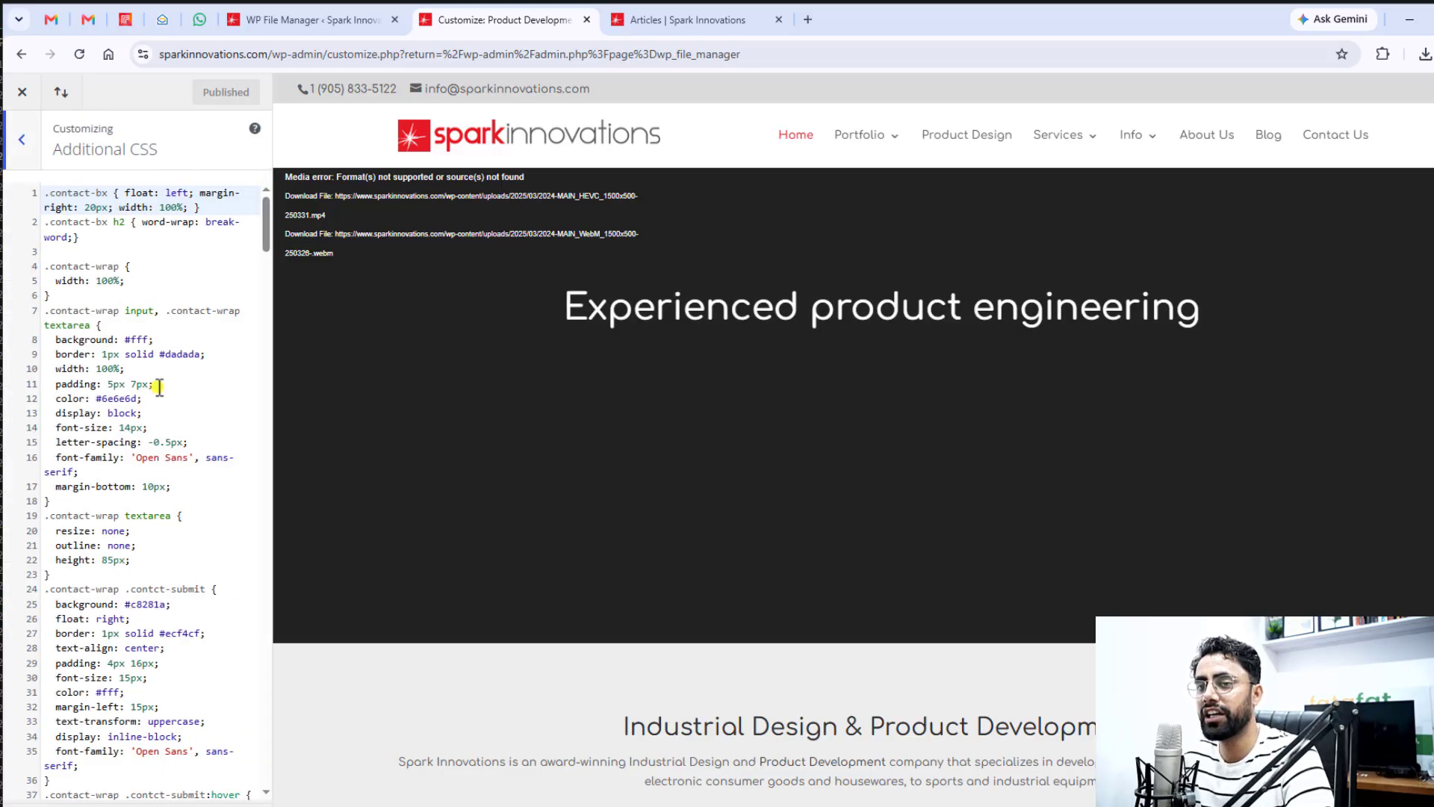
pyautogui.click(161, 252)
pyautogui.moveTo(265, 238); pyautogui.dragTo(268, 777)
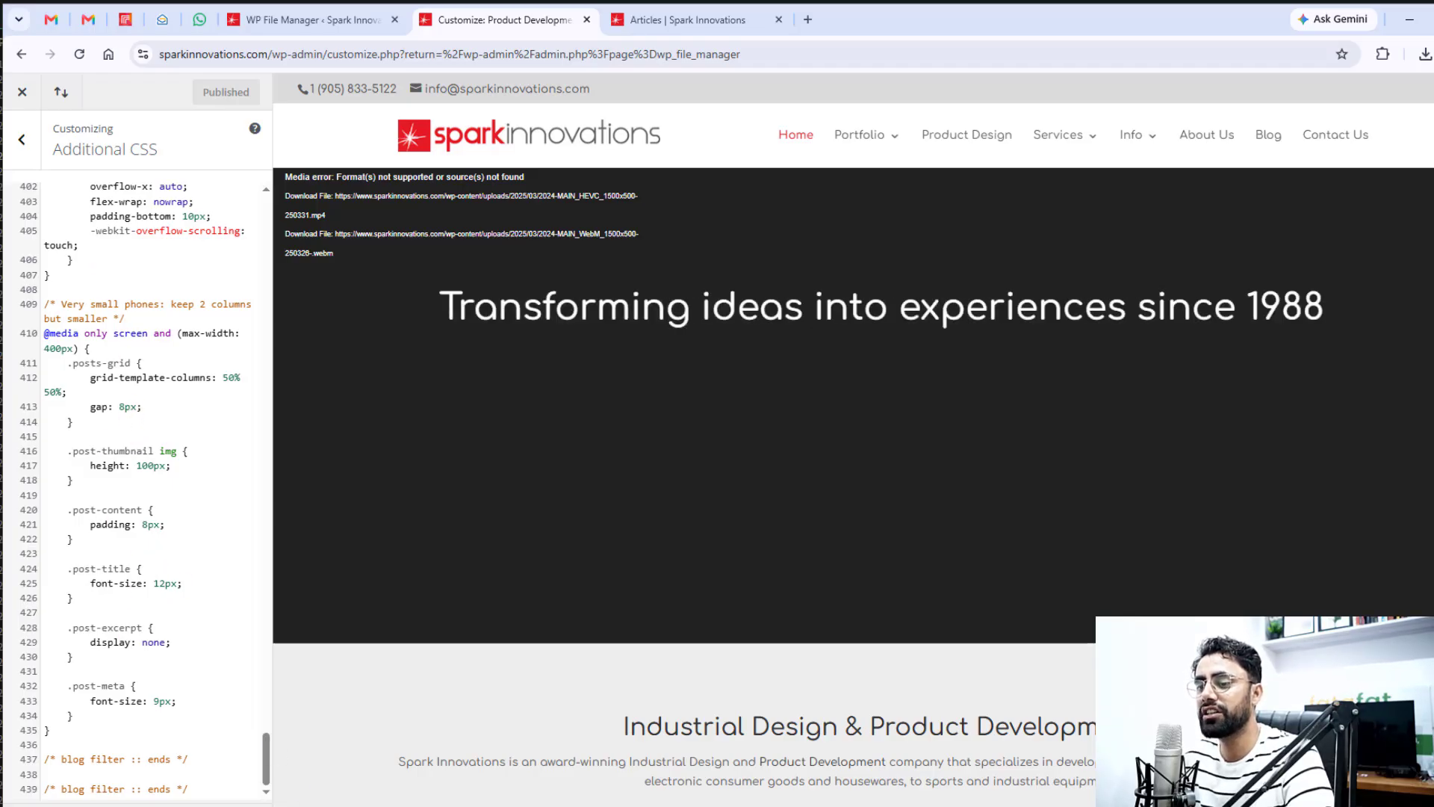
# Switch back to documentation.txt, collapse the enqueue_filterable_blog_styles function and select it with its add_action line for the theme's functions file
pyautogui.hotkey('alt', 'Tab')
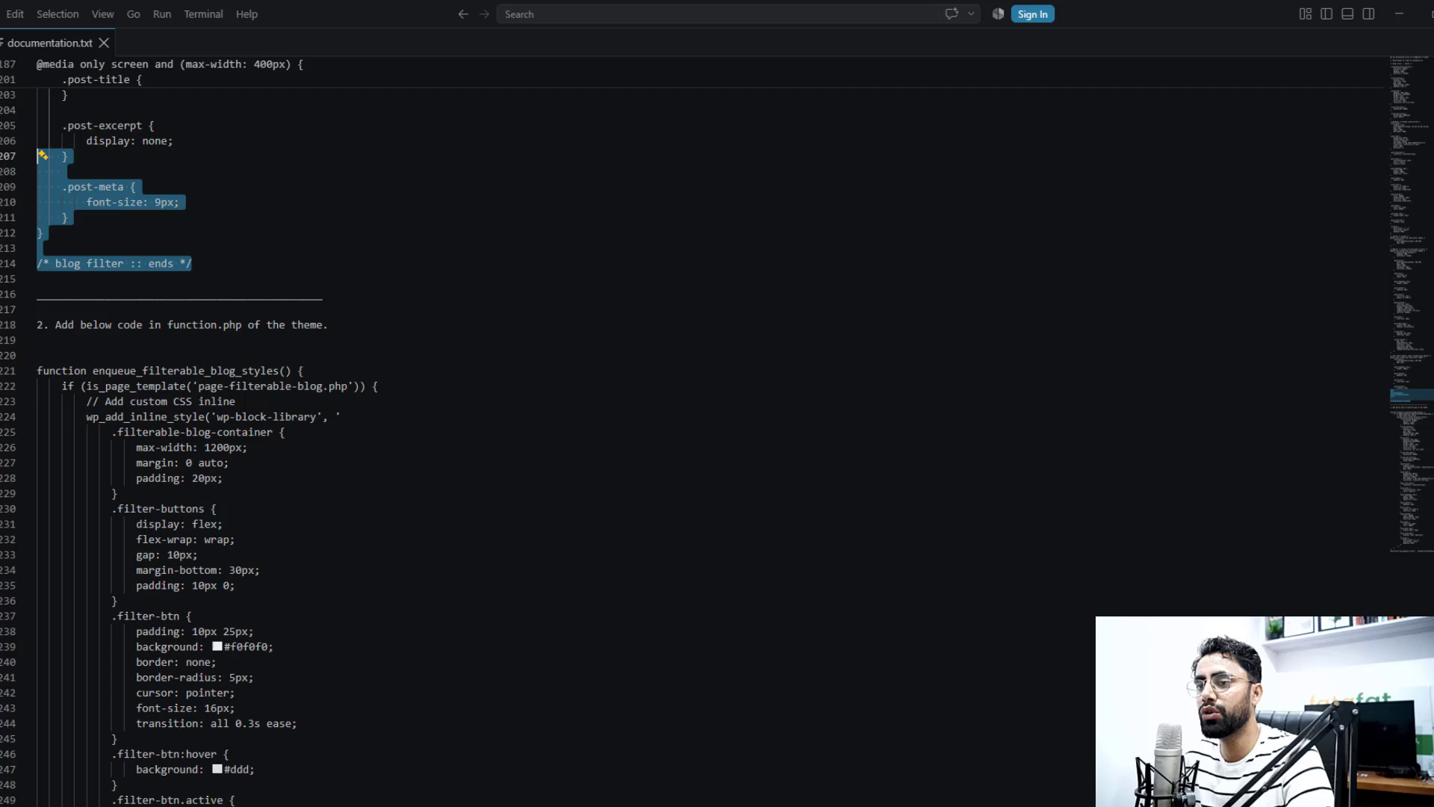
pyautogui.click(42, 326)
pyautogui.moveTo(42, 326); pyautogui.dragTo(377, 324)
pyautogui.click(131, 334)
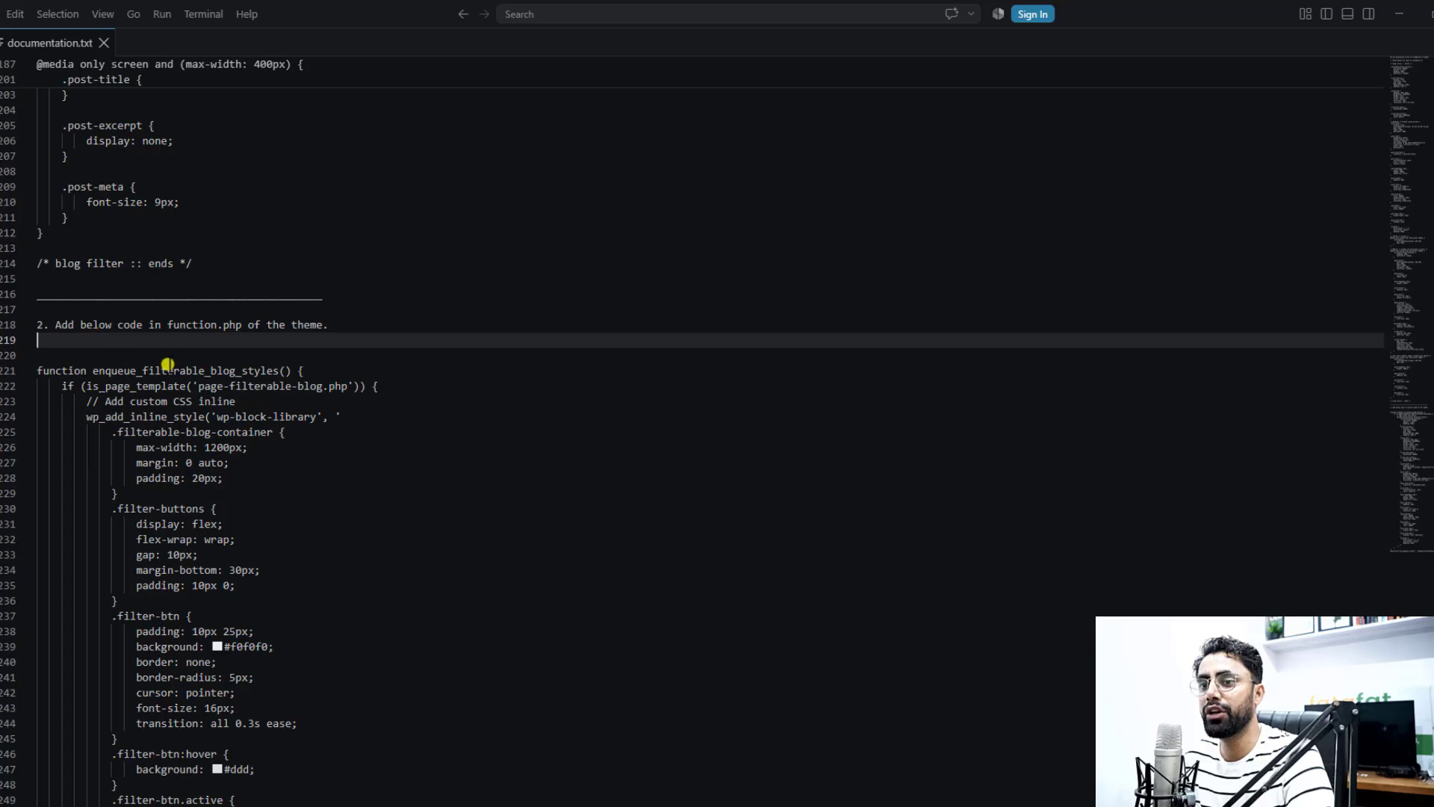
pyautogui.moveTo(166, 324); pyautogui.dragTo(236, 325)
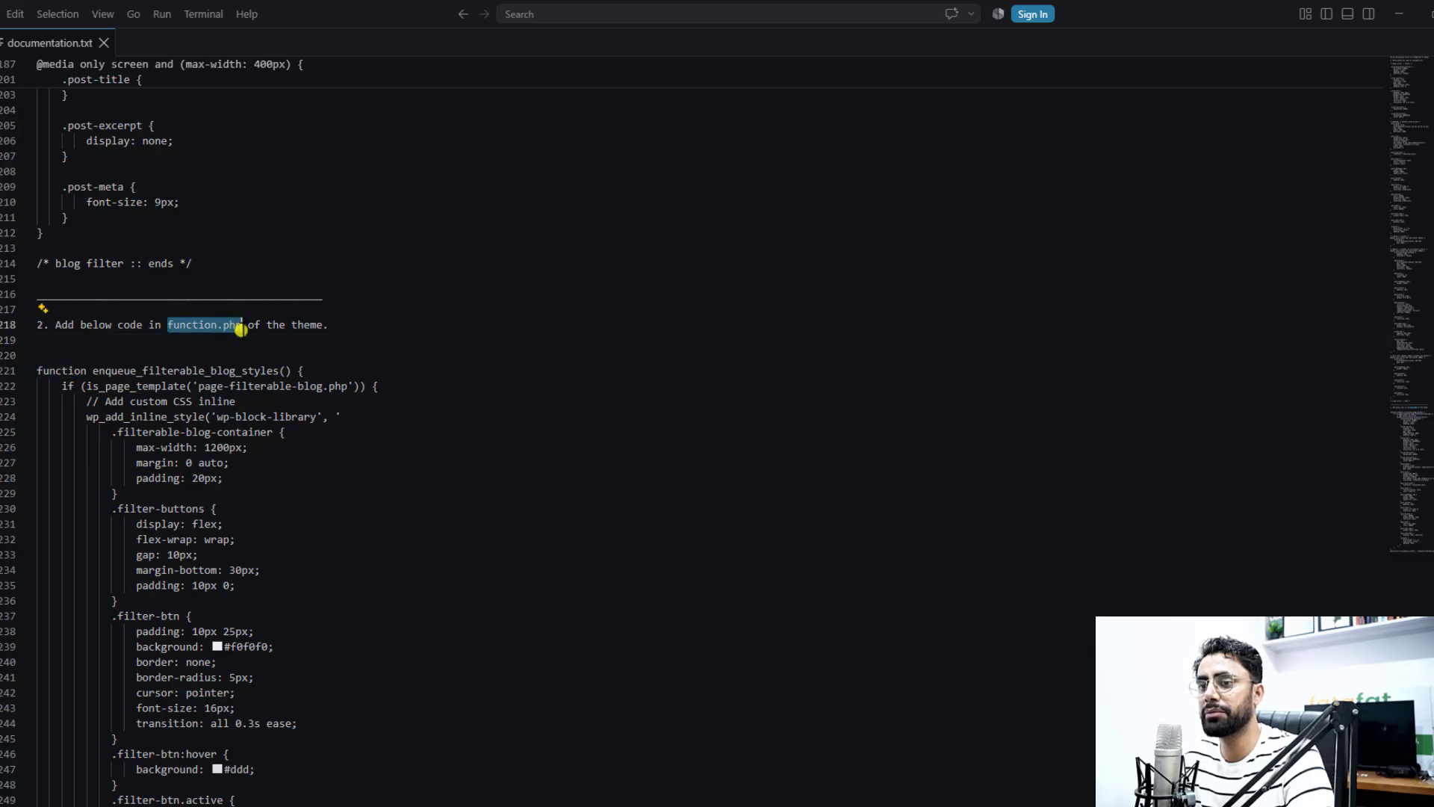
pyautogui.click(28, 371)
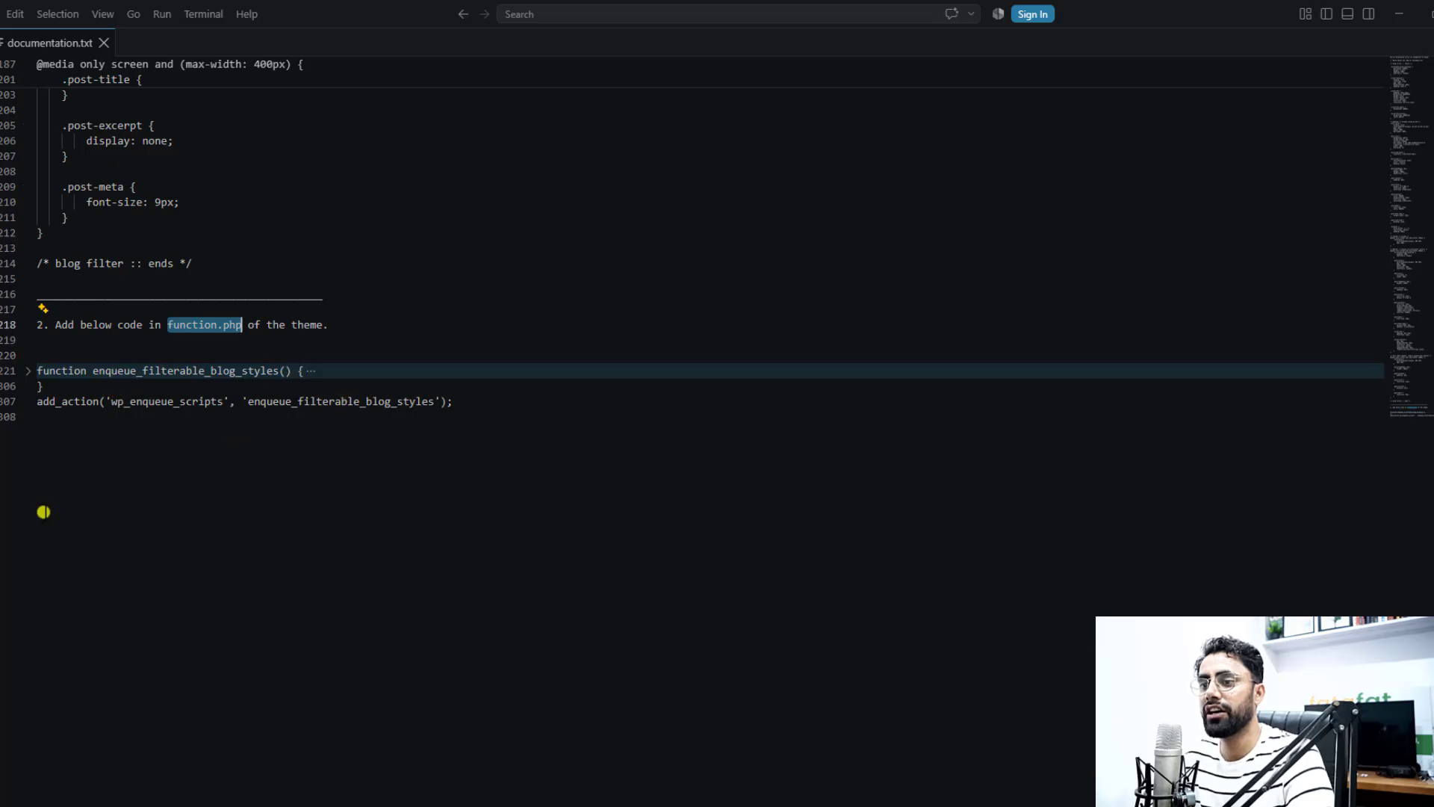
pyautogui.moveTo(43, 511); pyautogui.dragTo(30, 369)
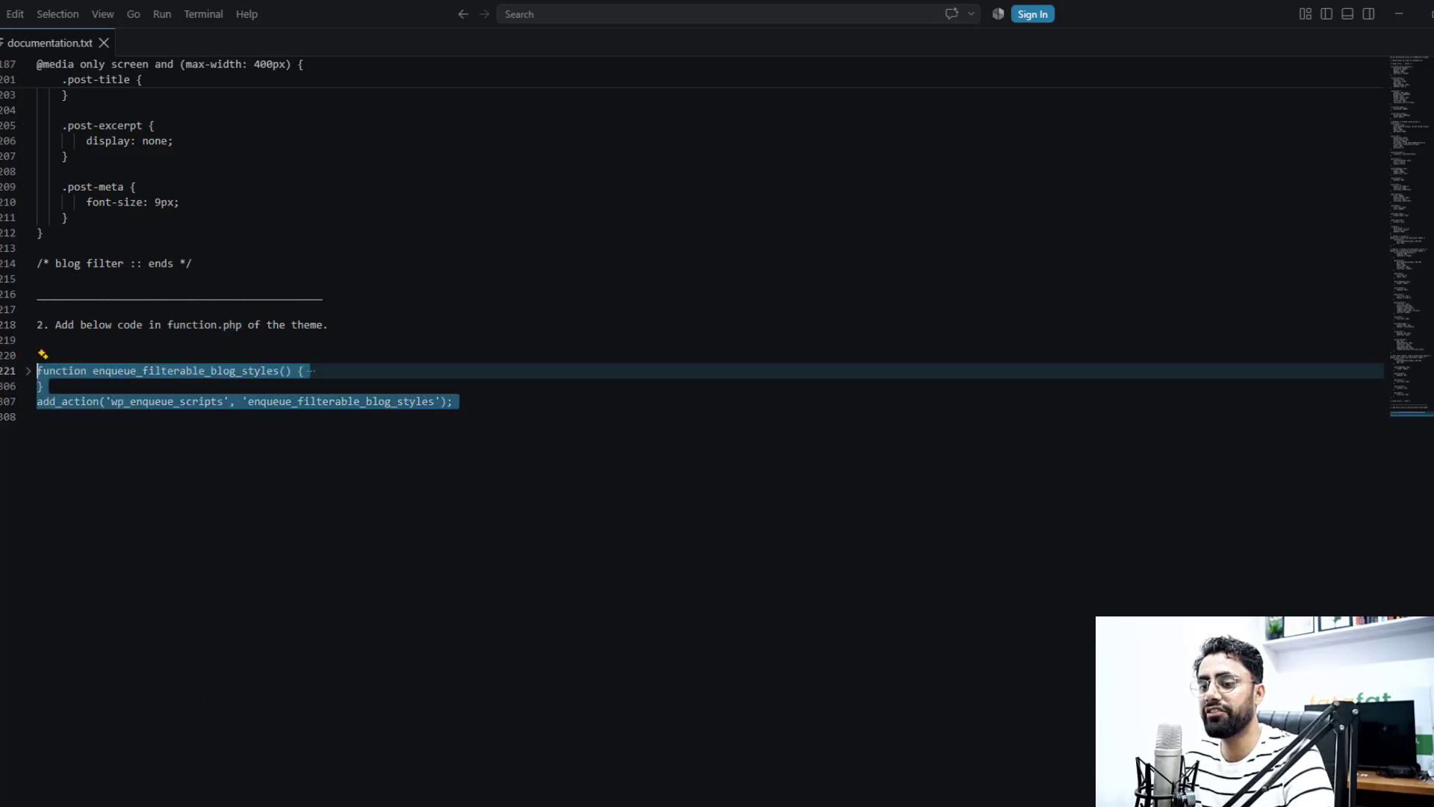
# Switch to the browser, review the site's installed plugins and search the WordPress plugin library for "file manager"
pyautogui.hotkey('alt', 'Tab')
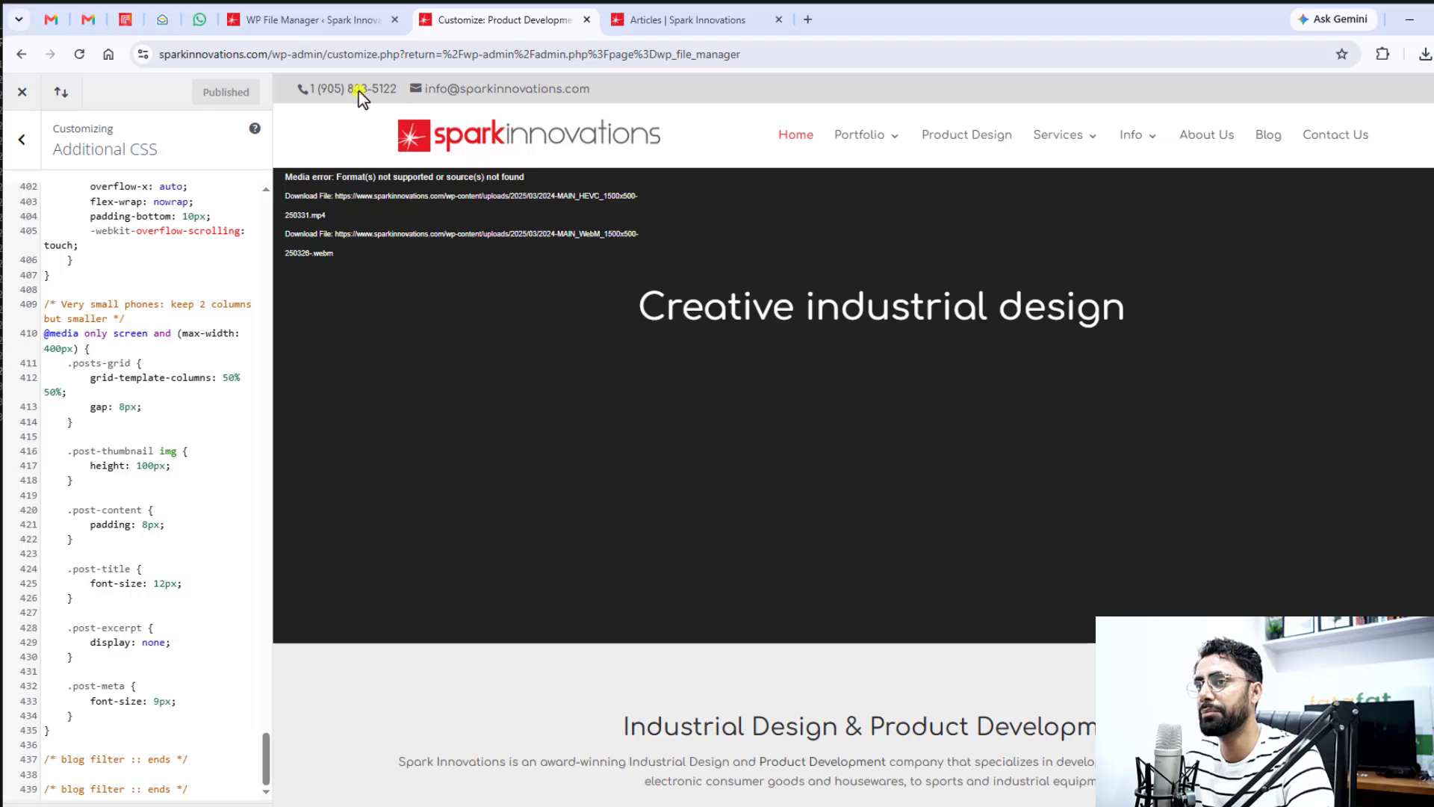
pyautogui.click(299, 22)
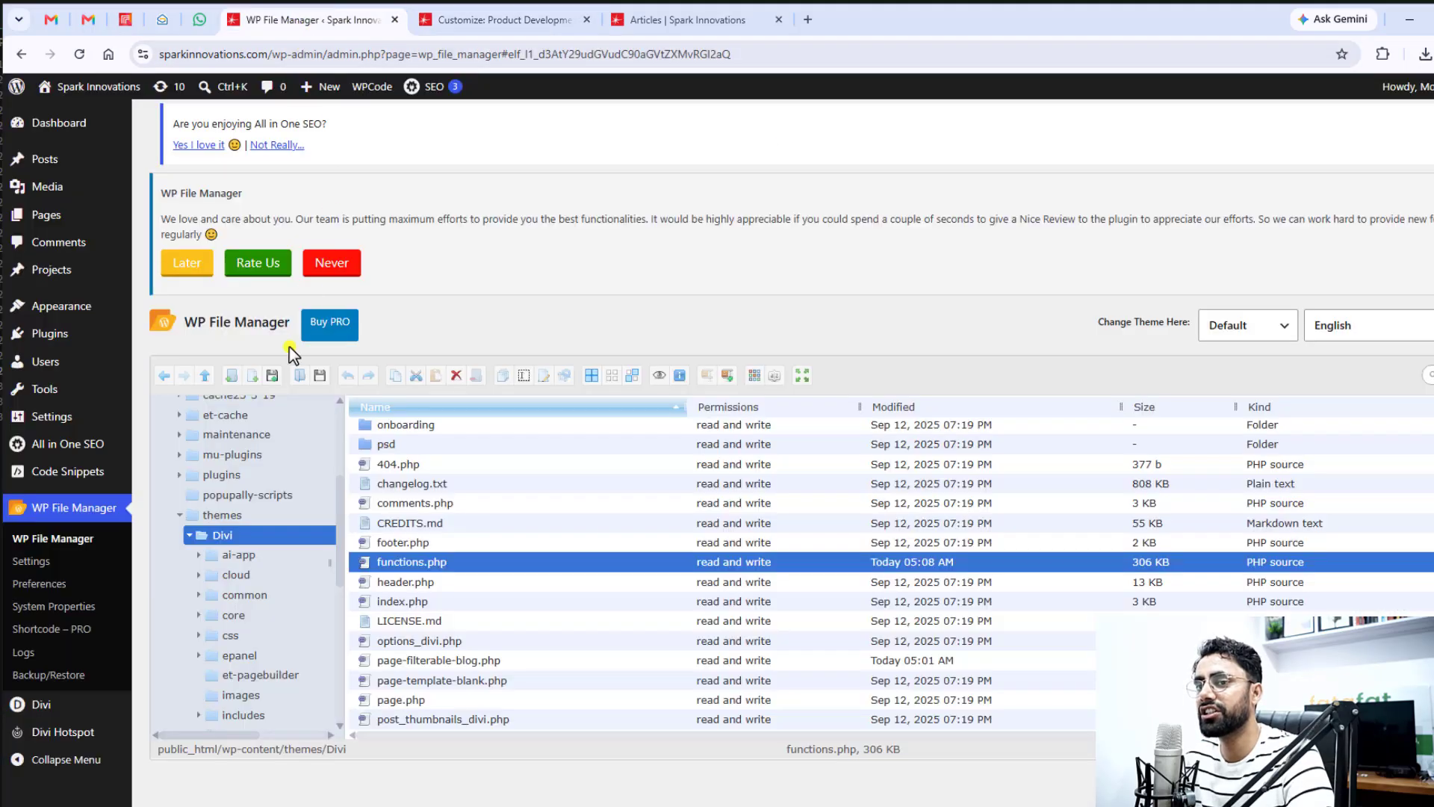
pyautogui.click(52, 335)
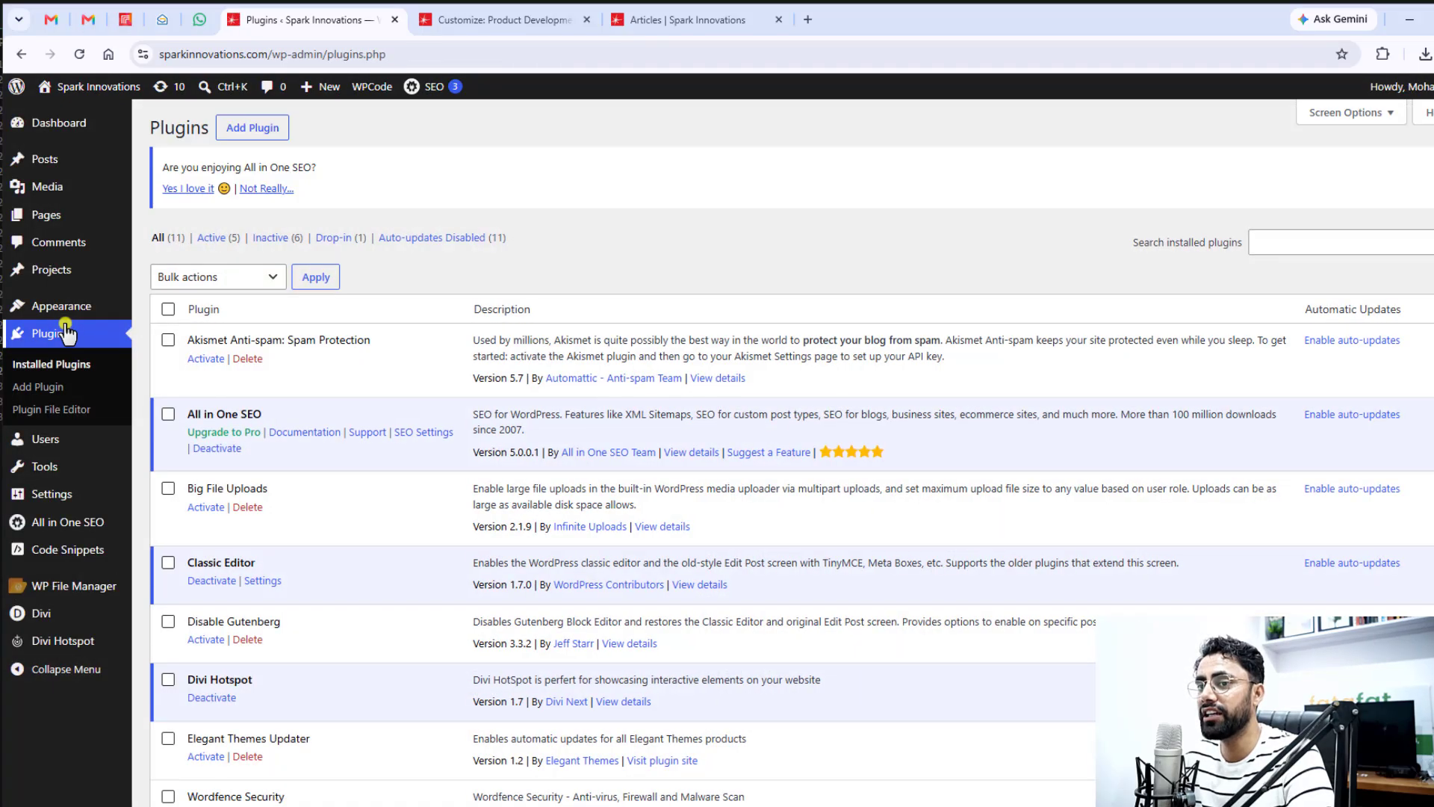
pyautogui.scroll(-4, 422, 553)
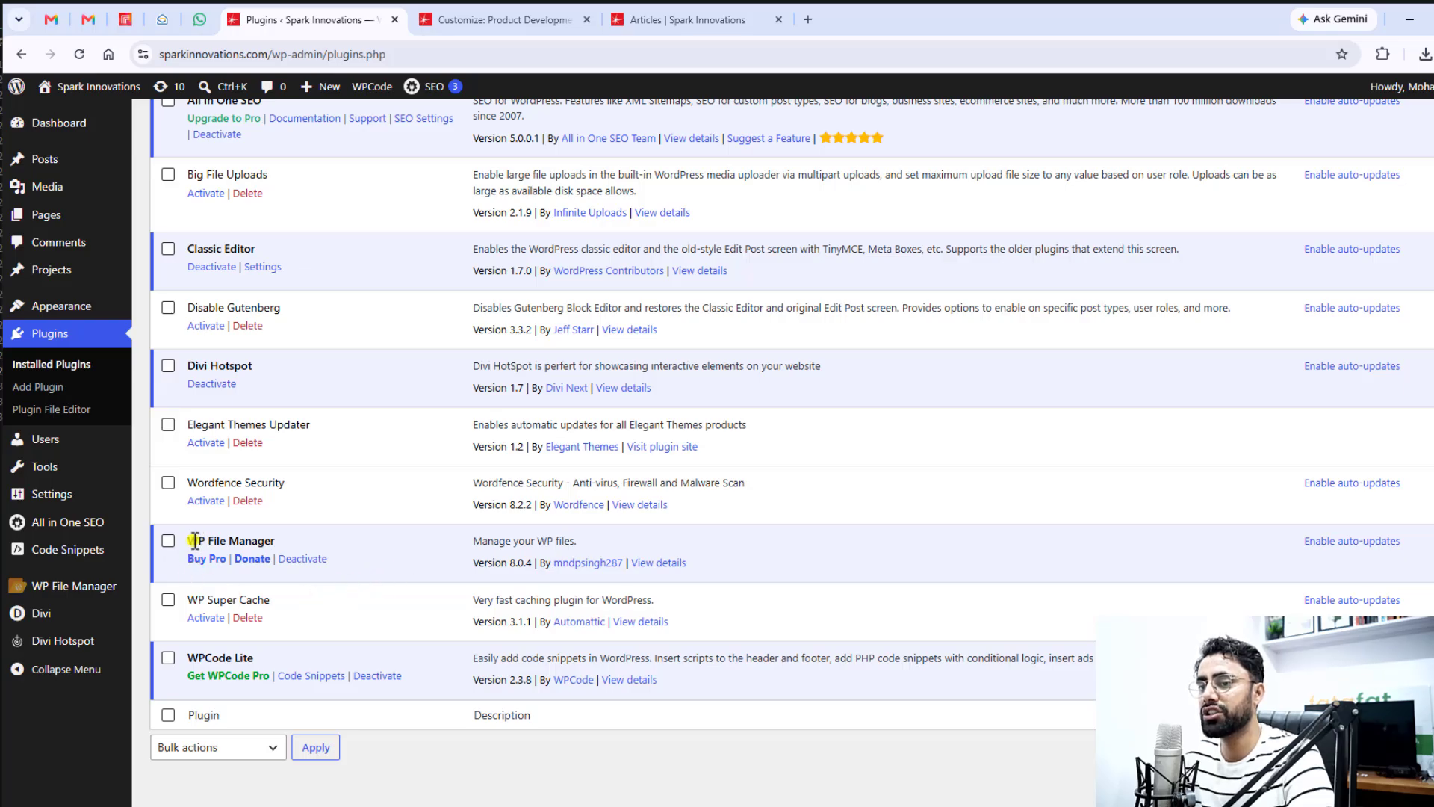
pyautogui.click(37, 386)
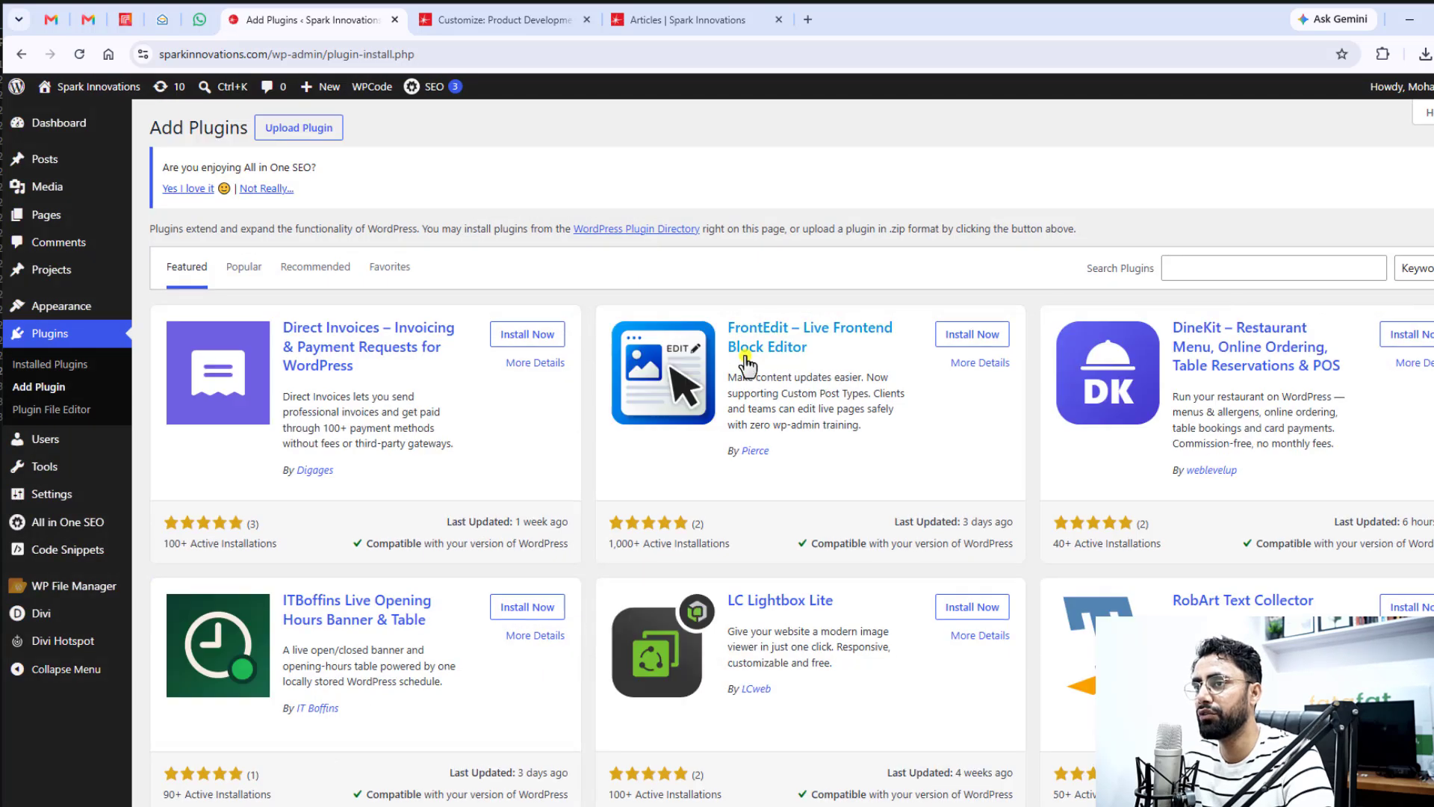
pyautogui.click(1306, 263)
pyautogui.write('file manager')
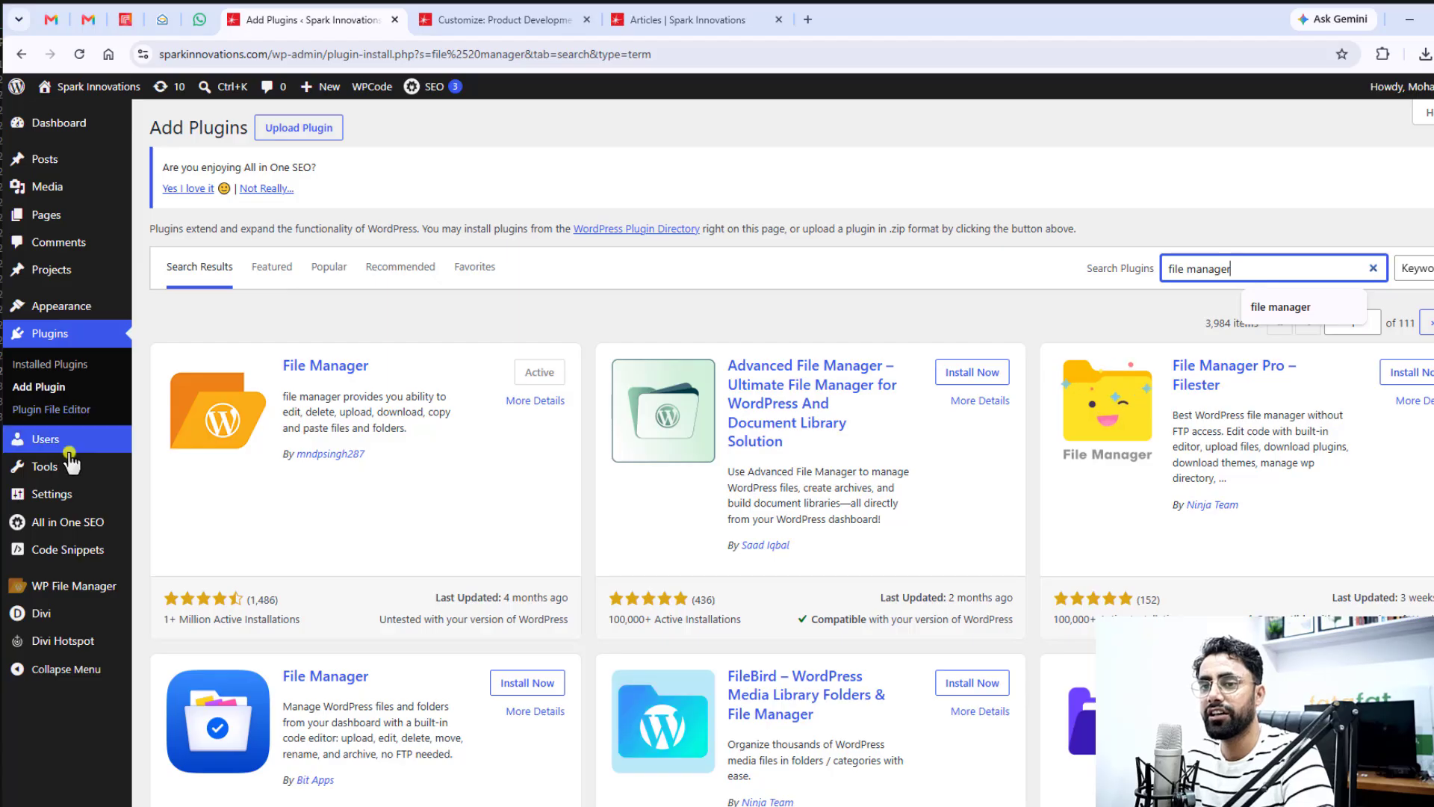
# Open WP File Manager, browse to public_html/wp-content/themes/Divi and locate functions.php
pyautogui.moveTo(71, 592)
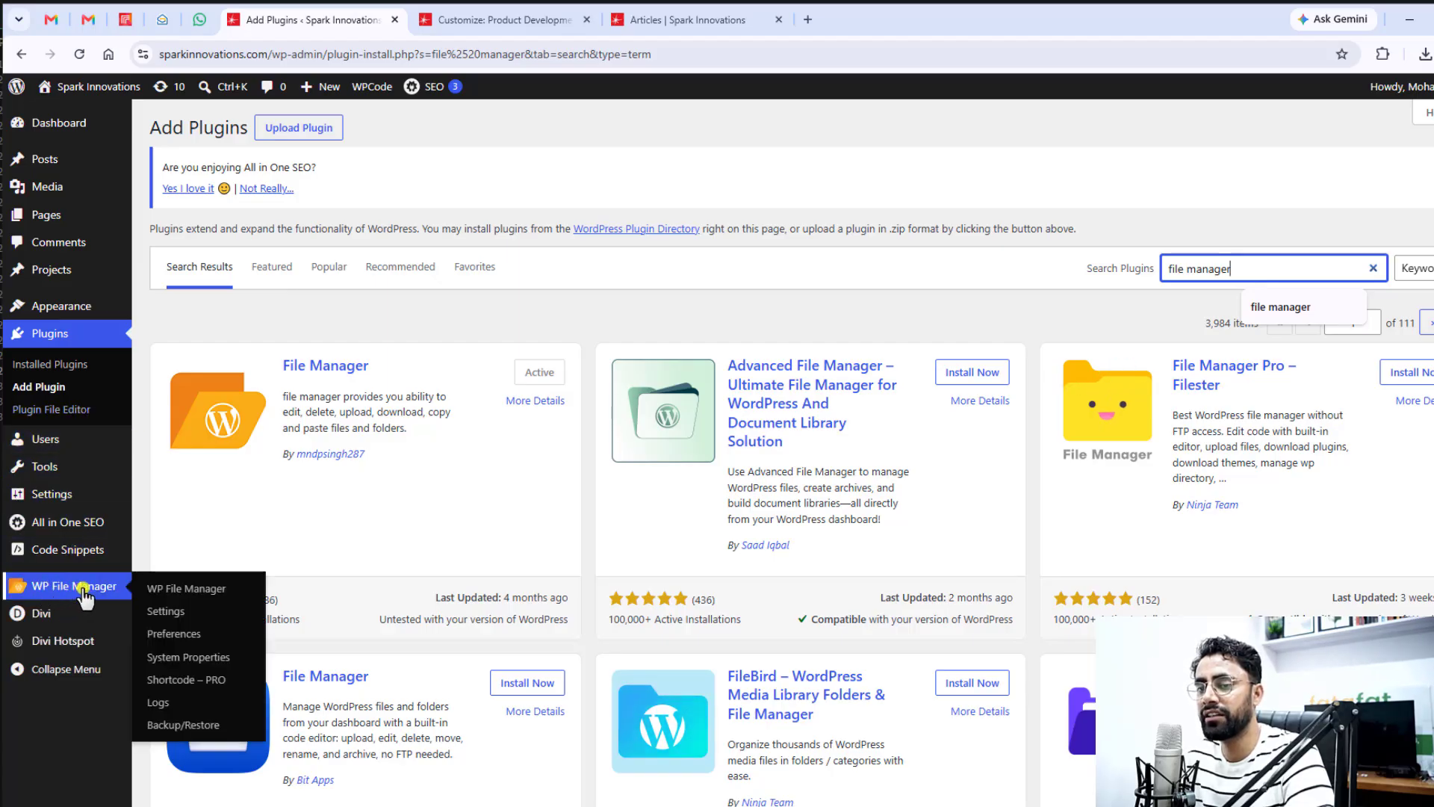
pyautogui.click(75, 589)
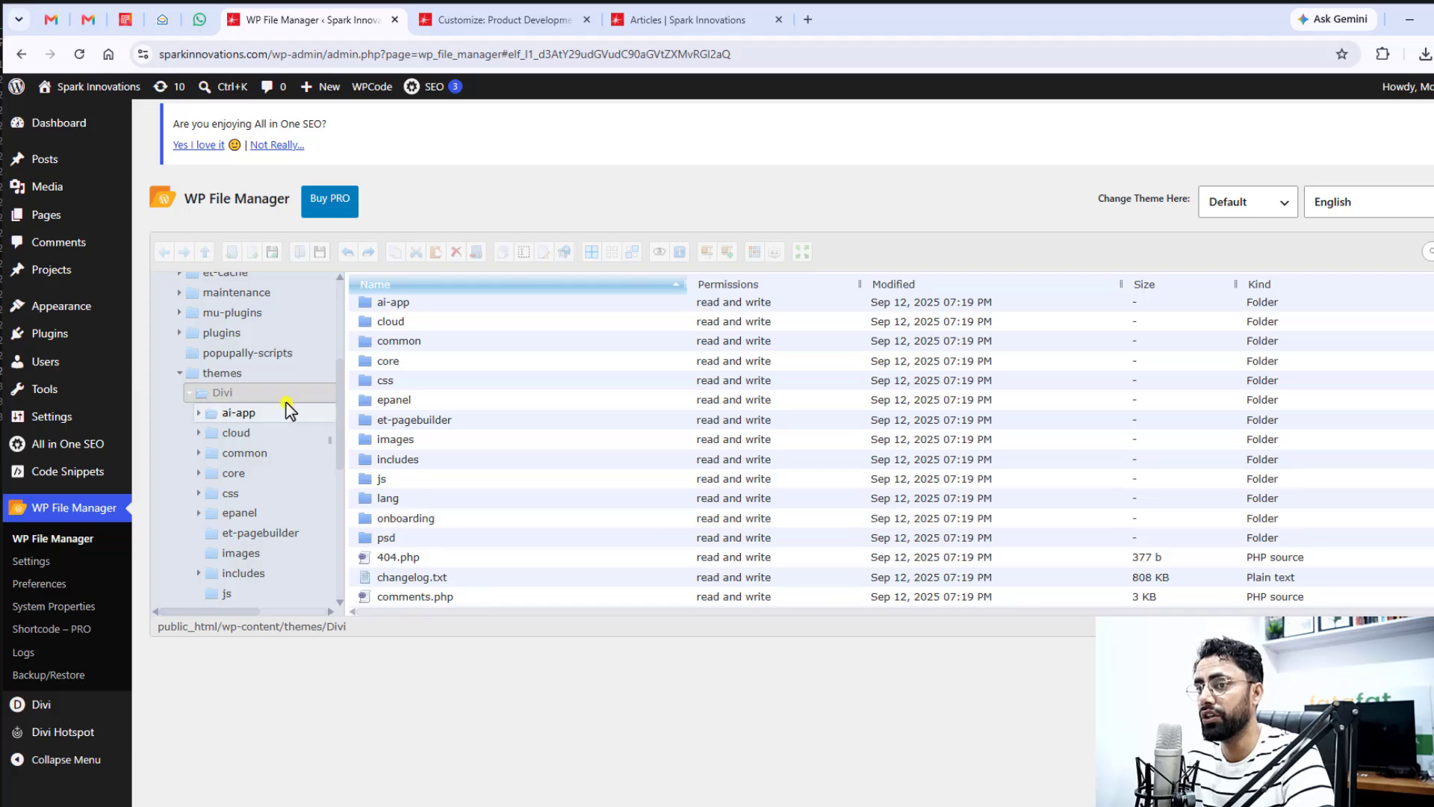
pyautogui.scroll(3, 280, 404)
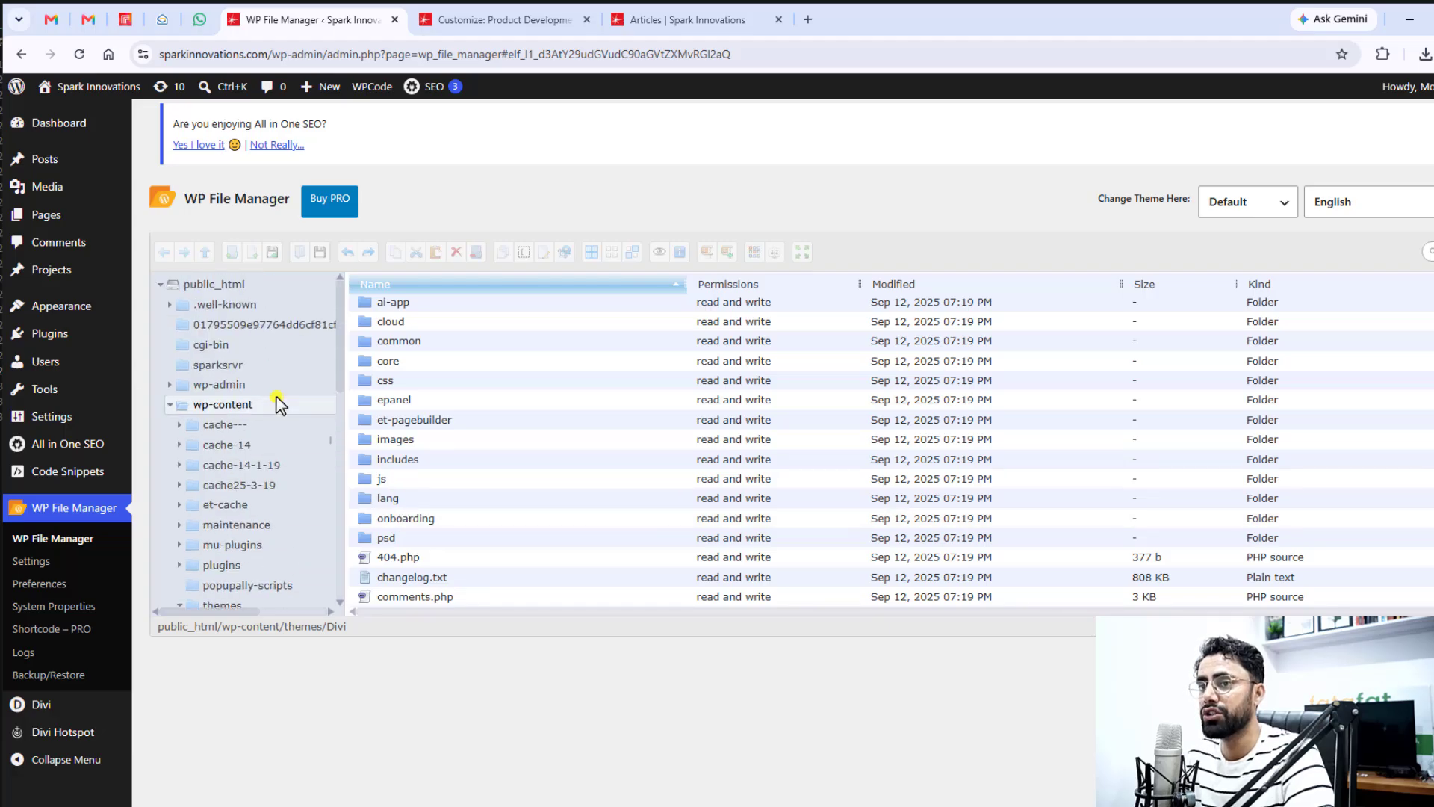
pyautogui.click(161, 284)
pyautogui.click(220, 285)
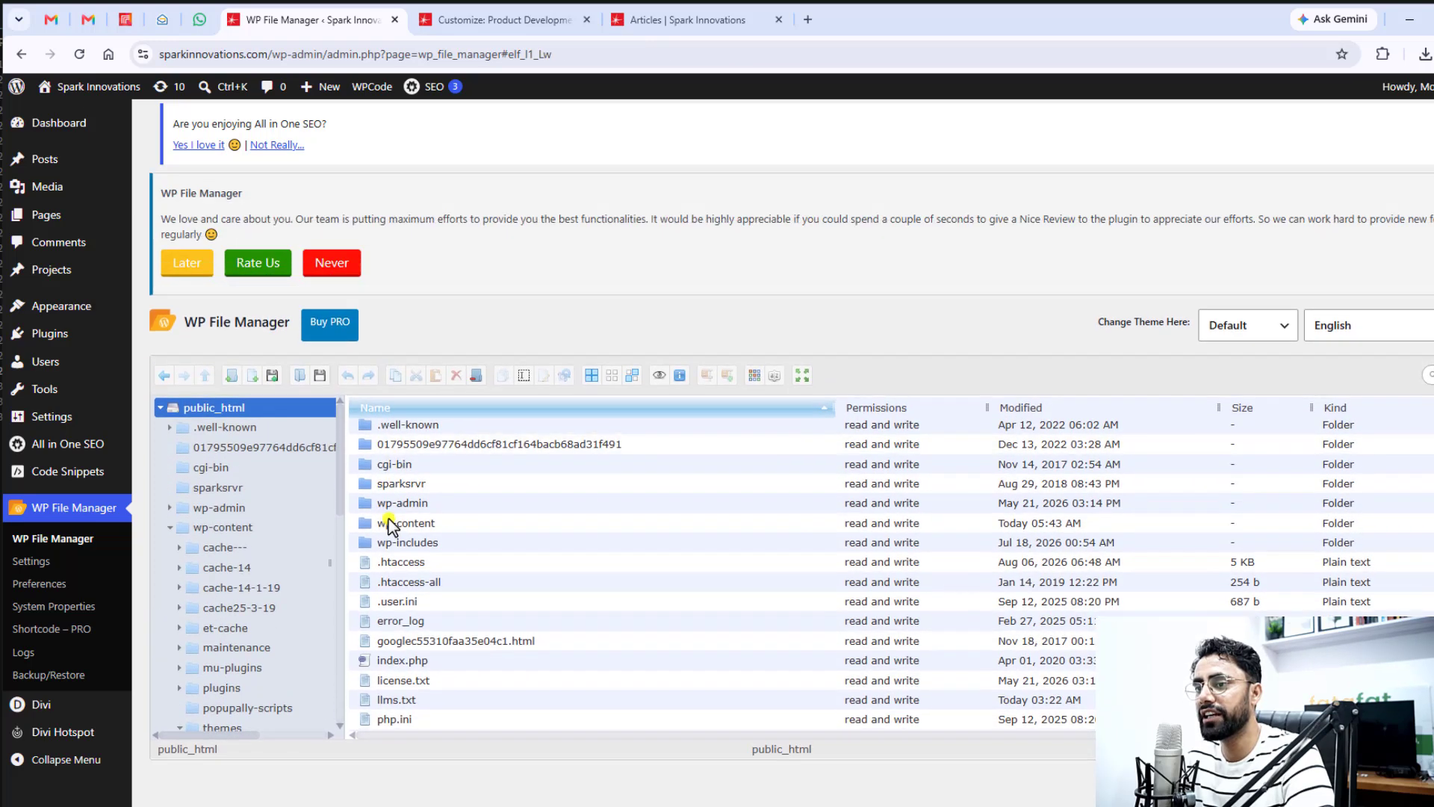
pyautogui.doubleClick(452, 524)
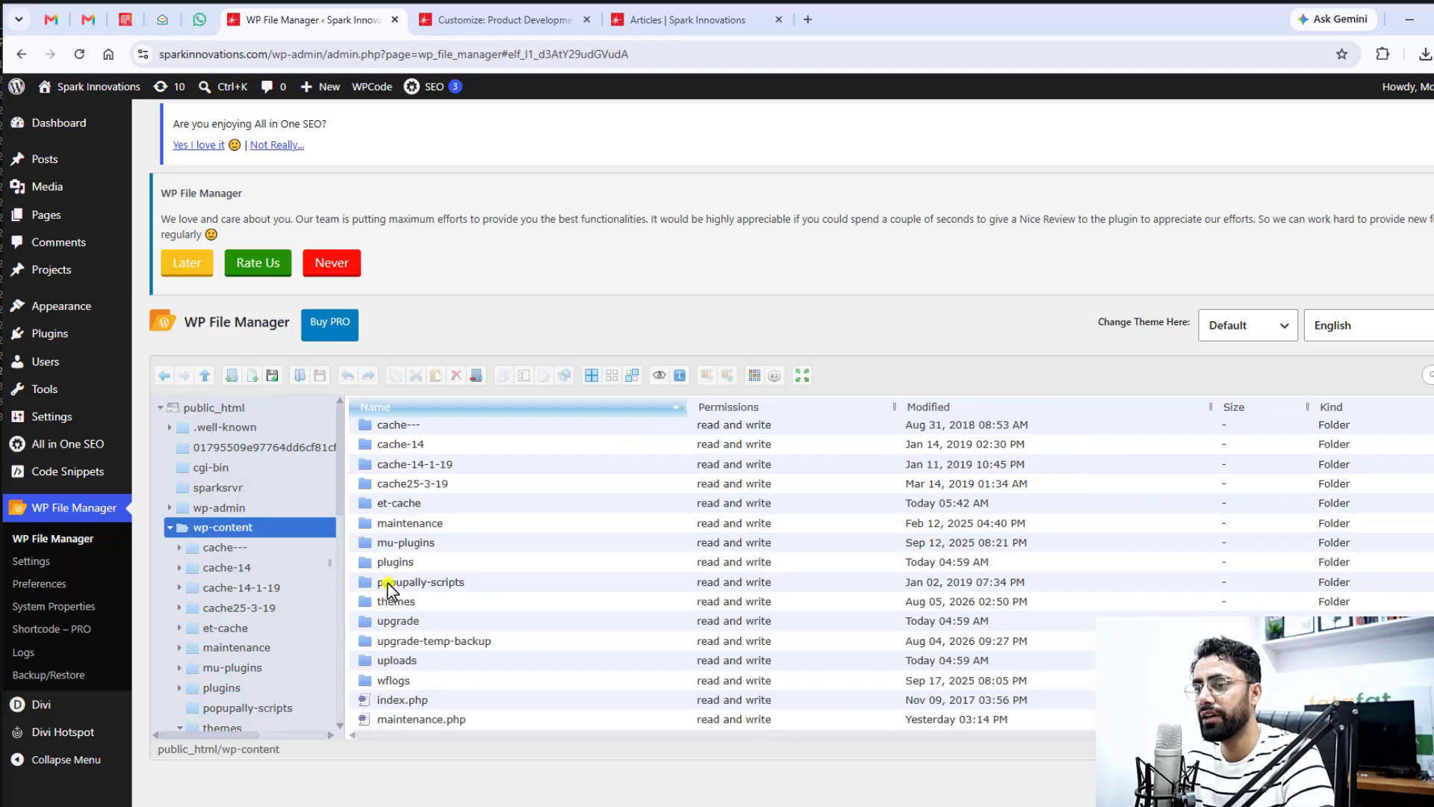
pyautogui.doubleClick(427, 603)
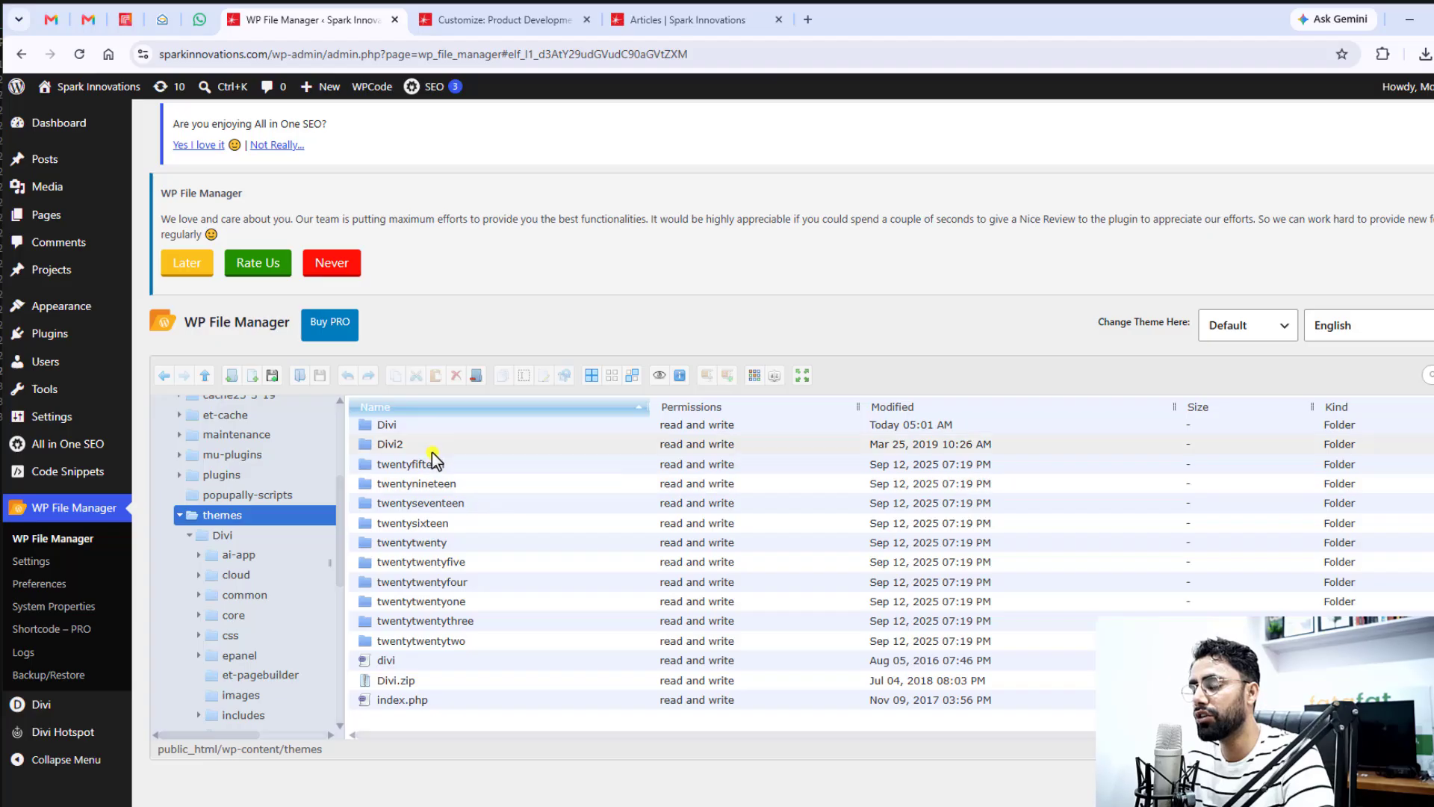
pyautogui.click(403, 427)
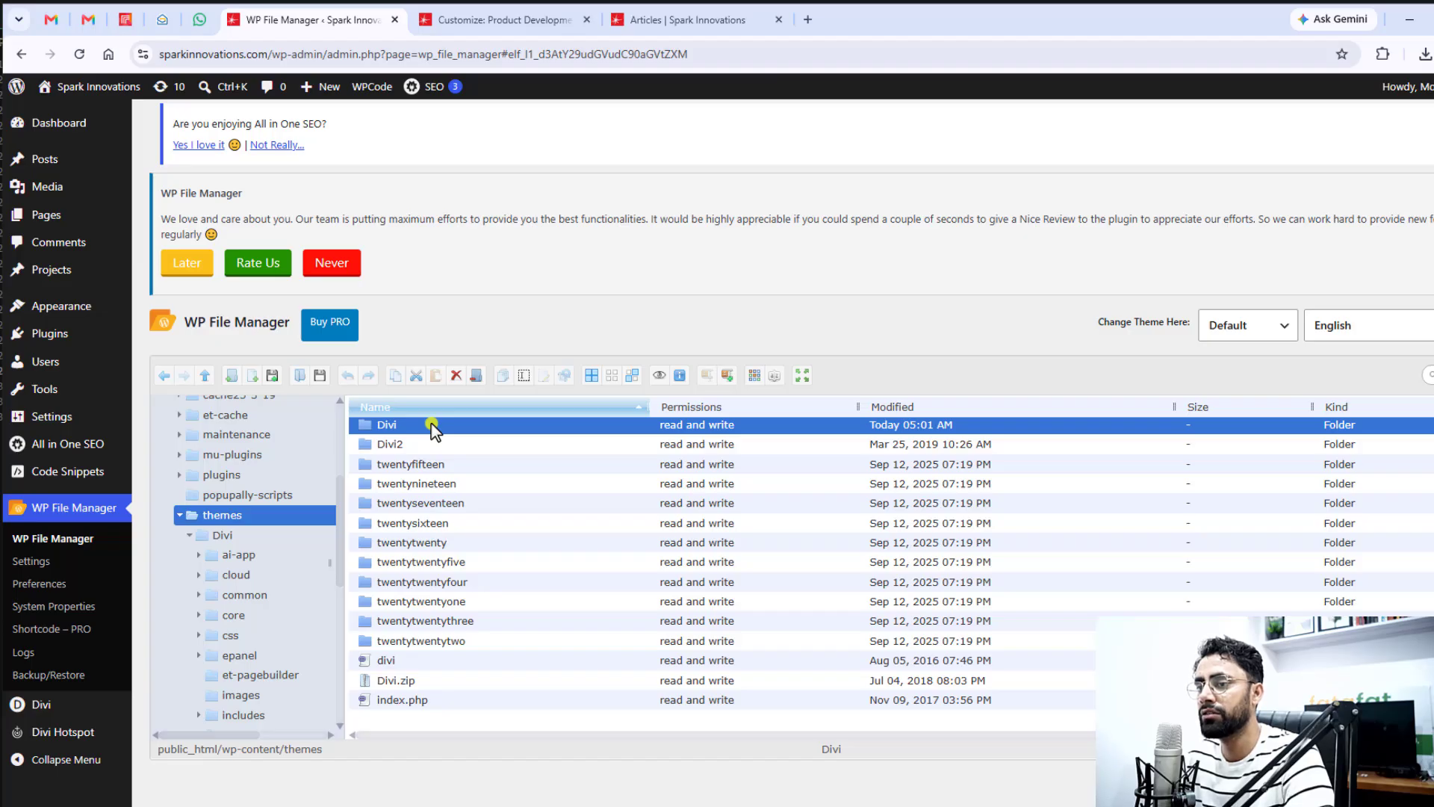
pyautogui.doubleClick(433, 428)
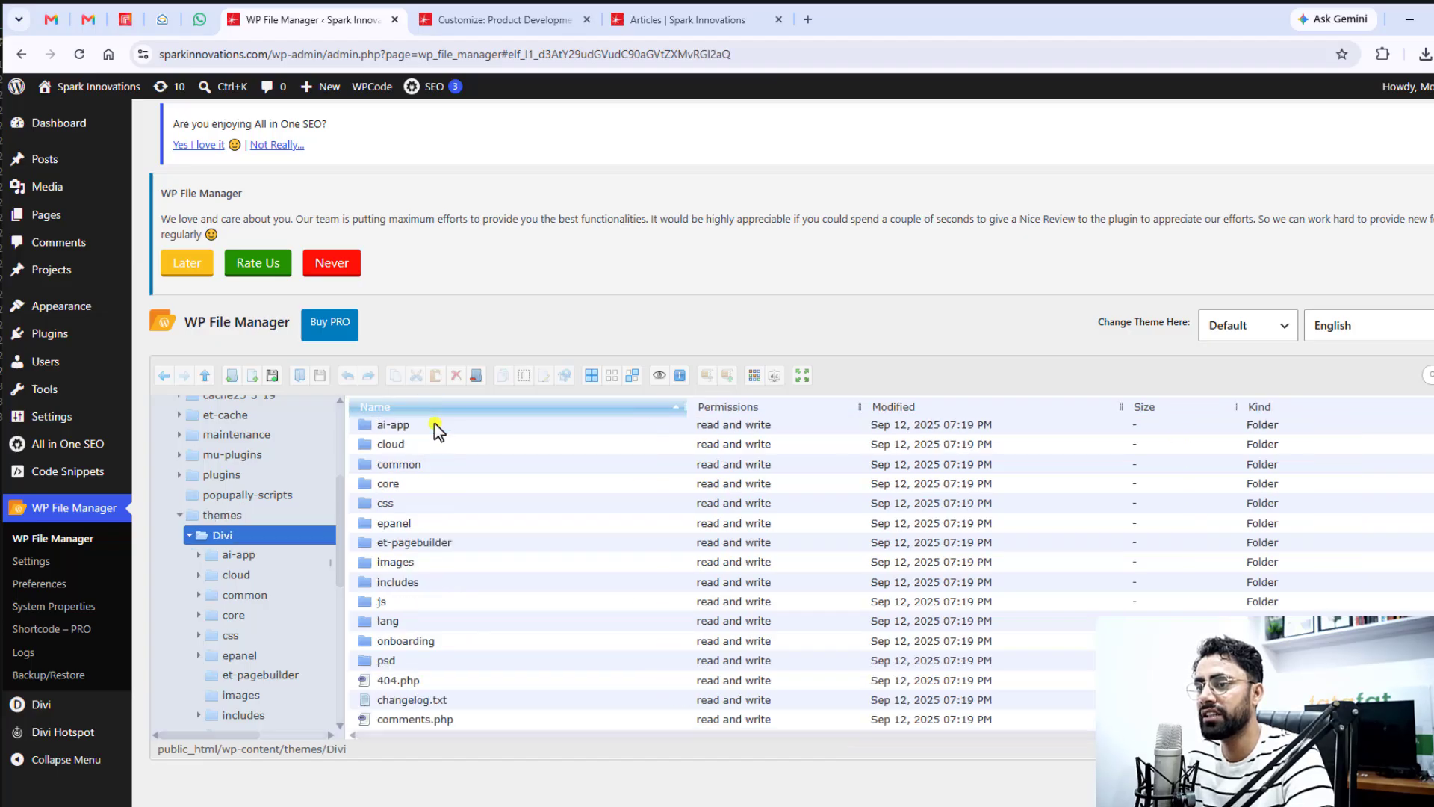
pyautogui.scroll(-2, 457, 637)
pyautogui.scroll(-1, 457, 634)
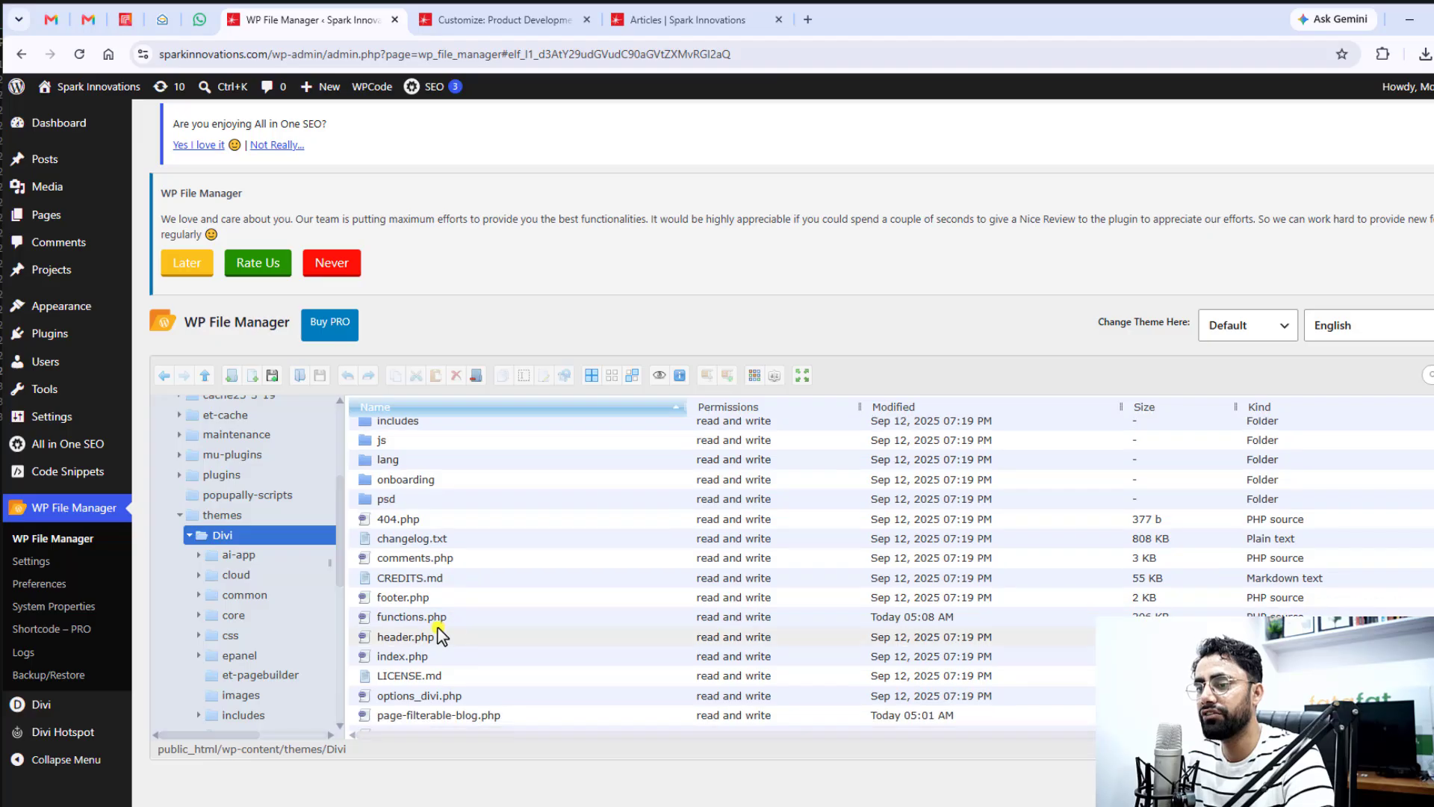
# Open the Divi theme's functions.php in the code editor, review the enqueue_filterable_blog_scripts function at its end and close the file
pyautogui.click(460, 619)
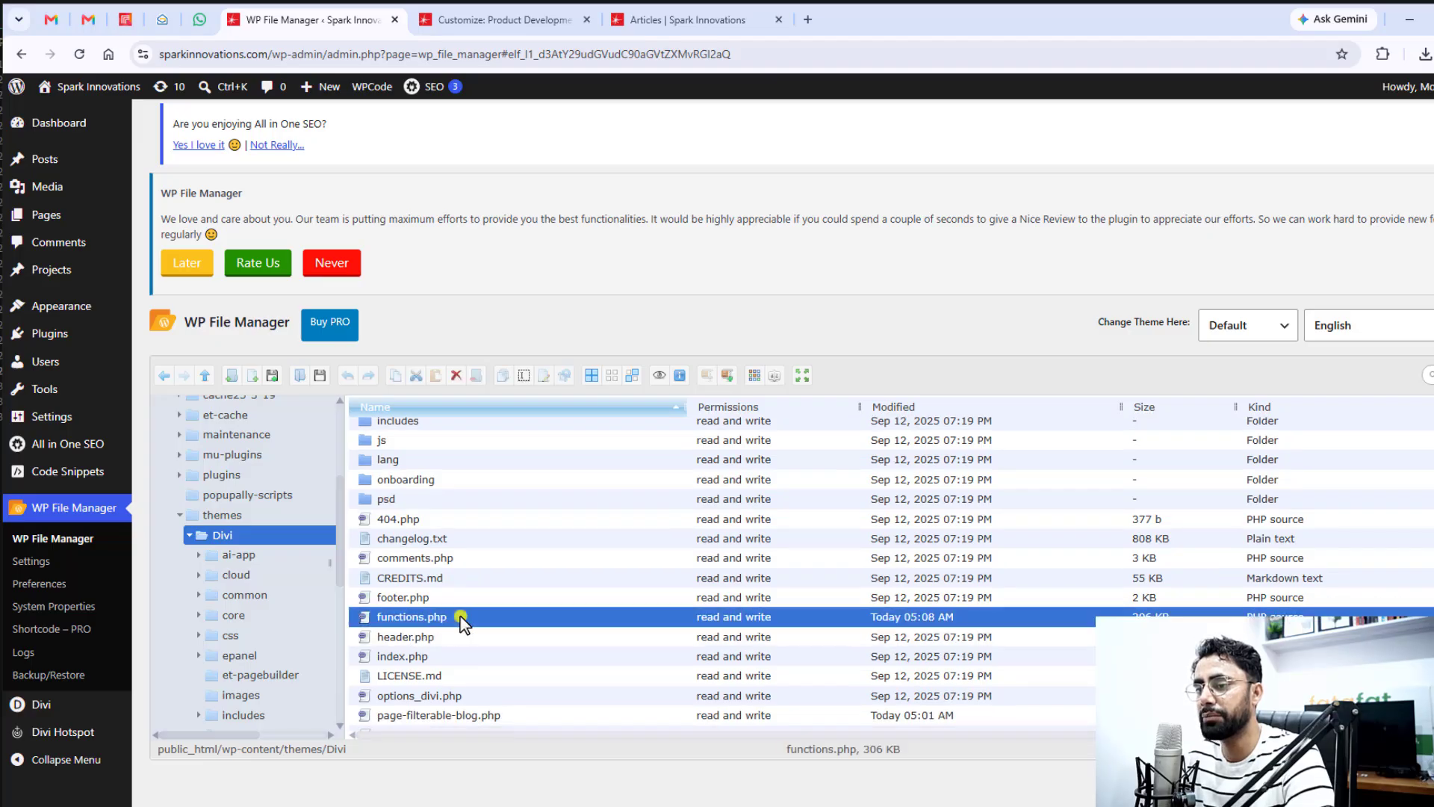
pyautogui.rightClick(460, 619)
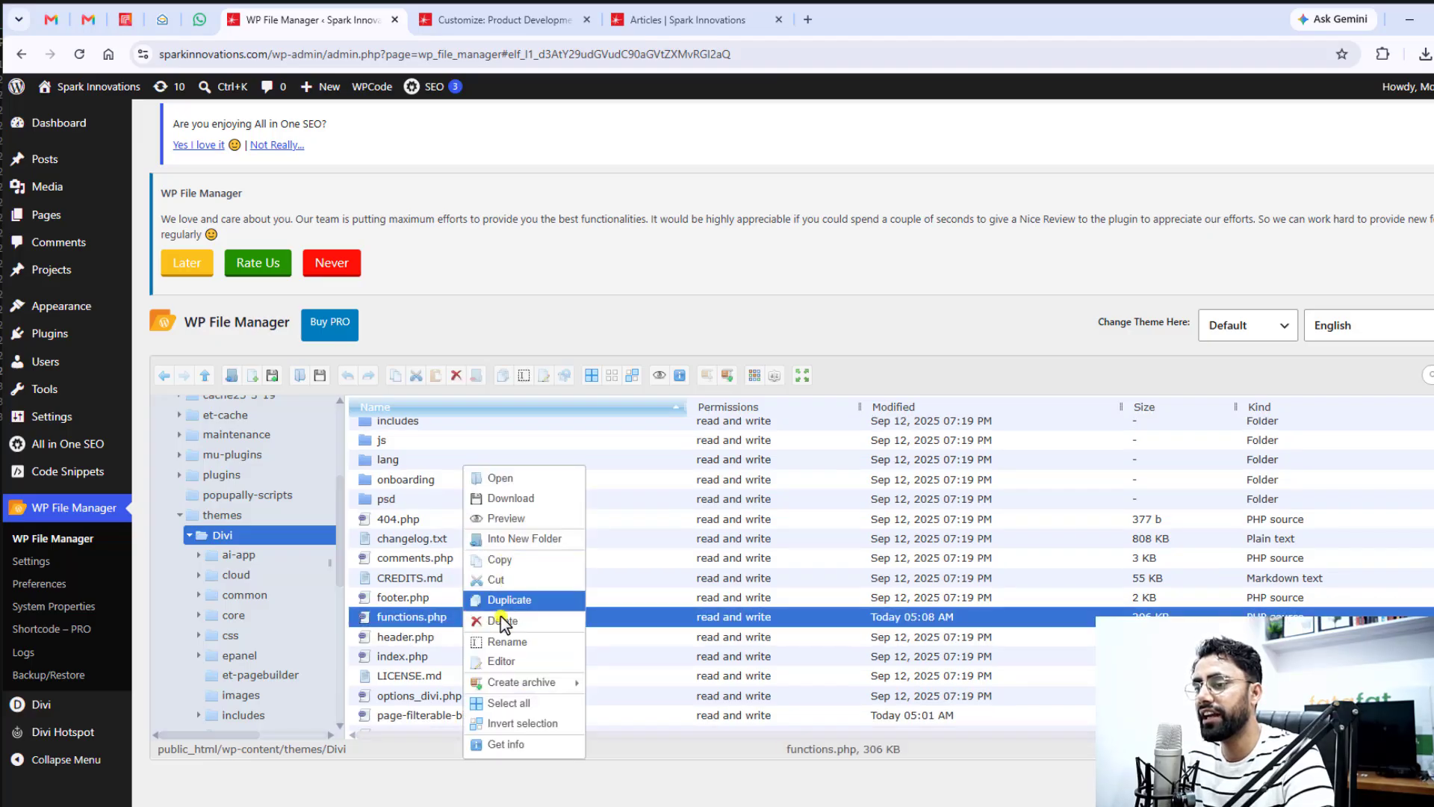
pyautogui.click(500, 662)
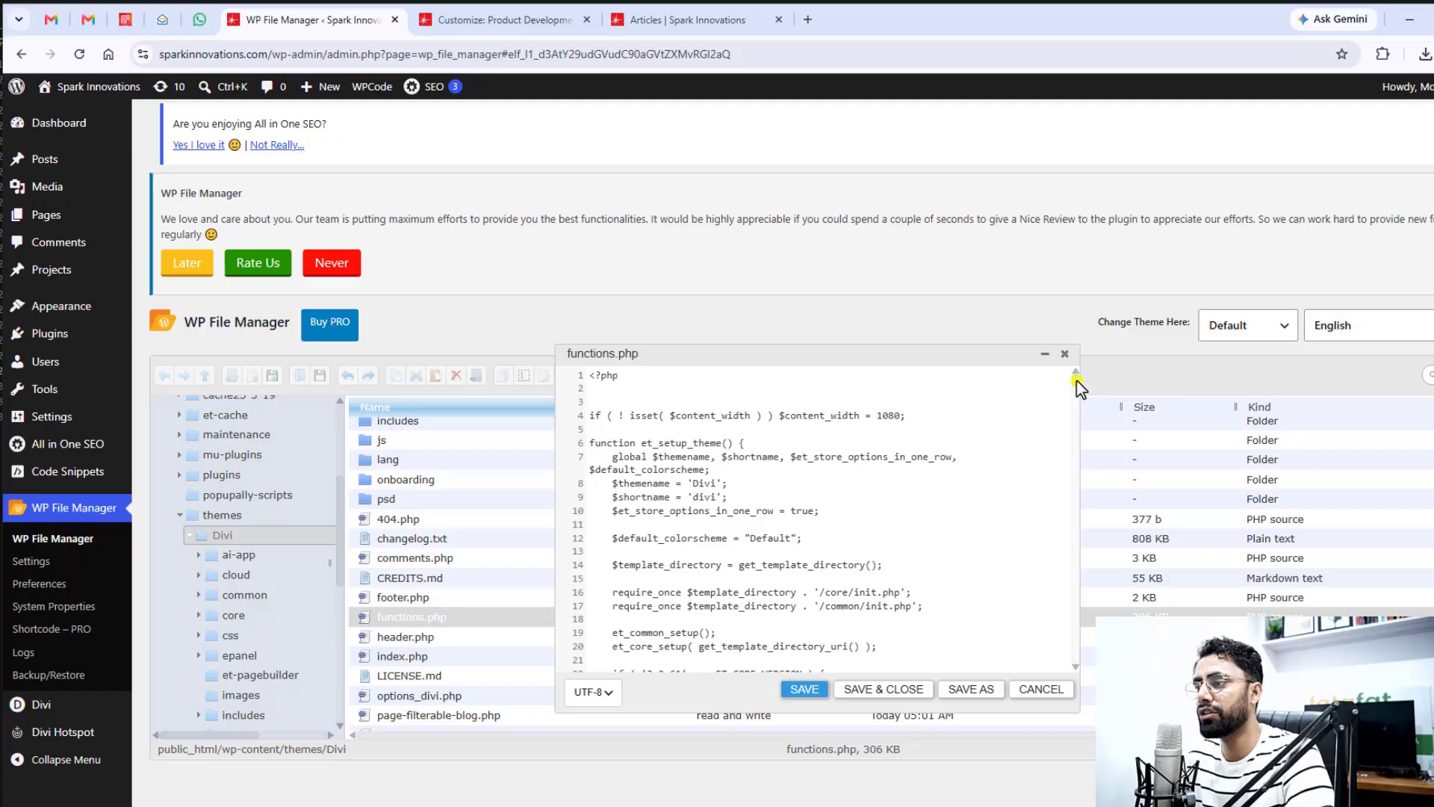
pyautogui.moveTo(1078, 385); pyautogui.dragTo(1076, 662)
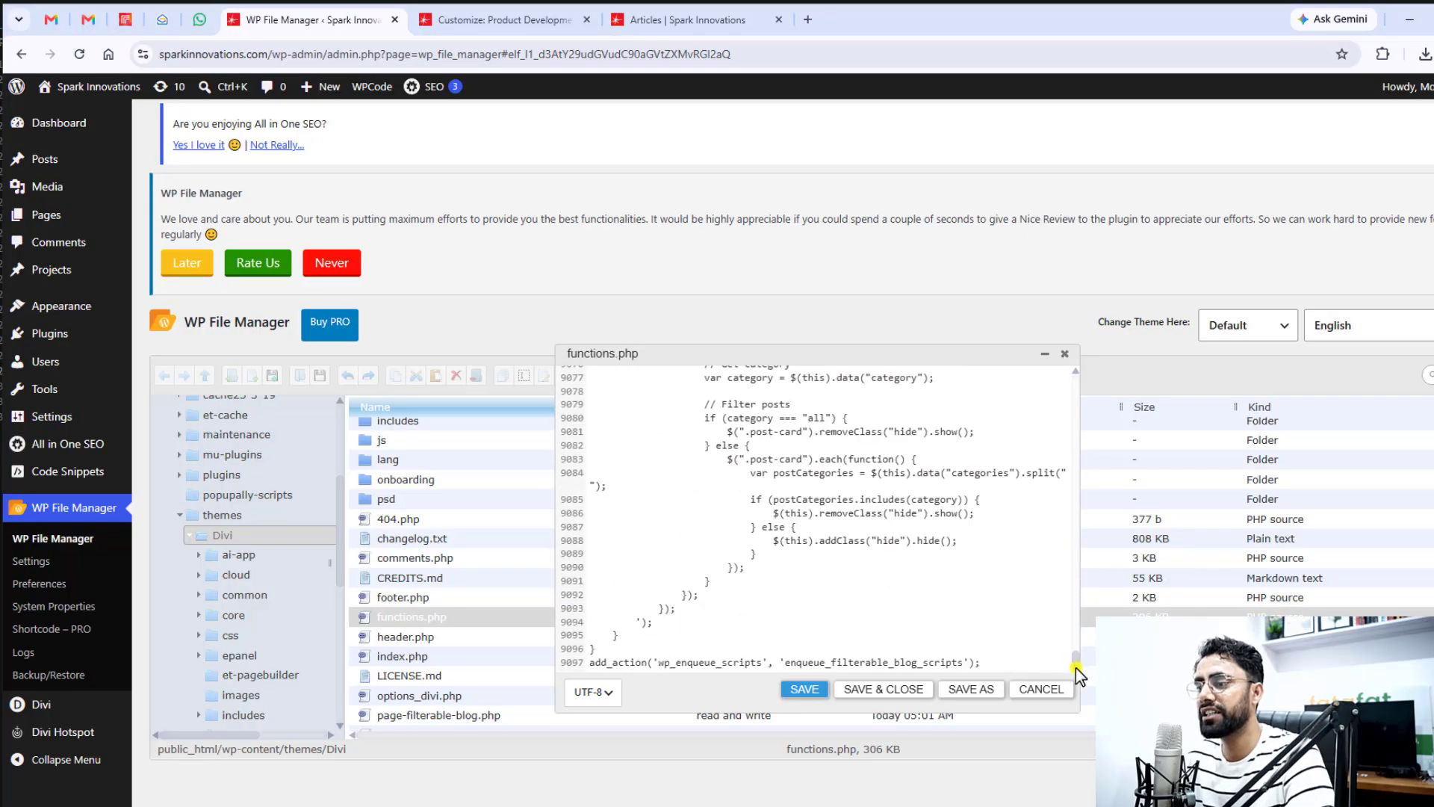
pyautogui.scroll(5, 773, 596)
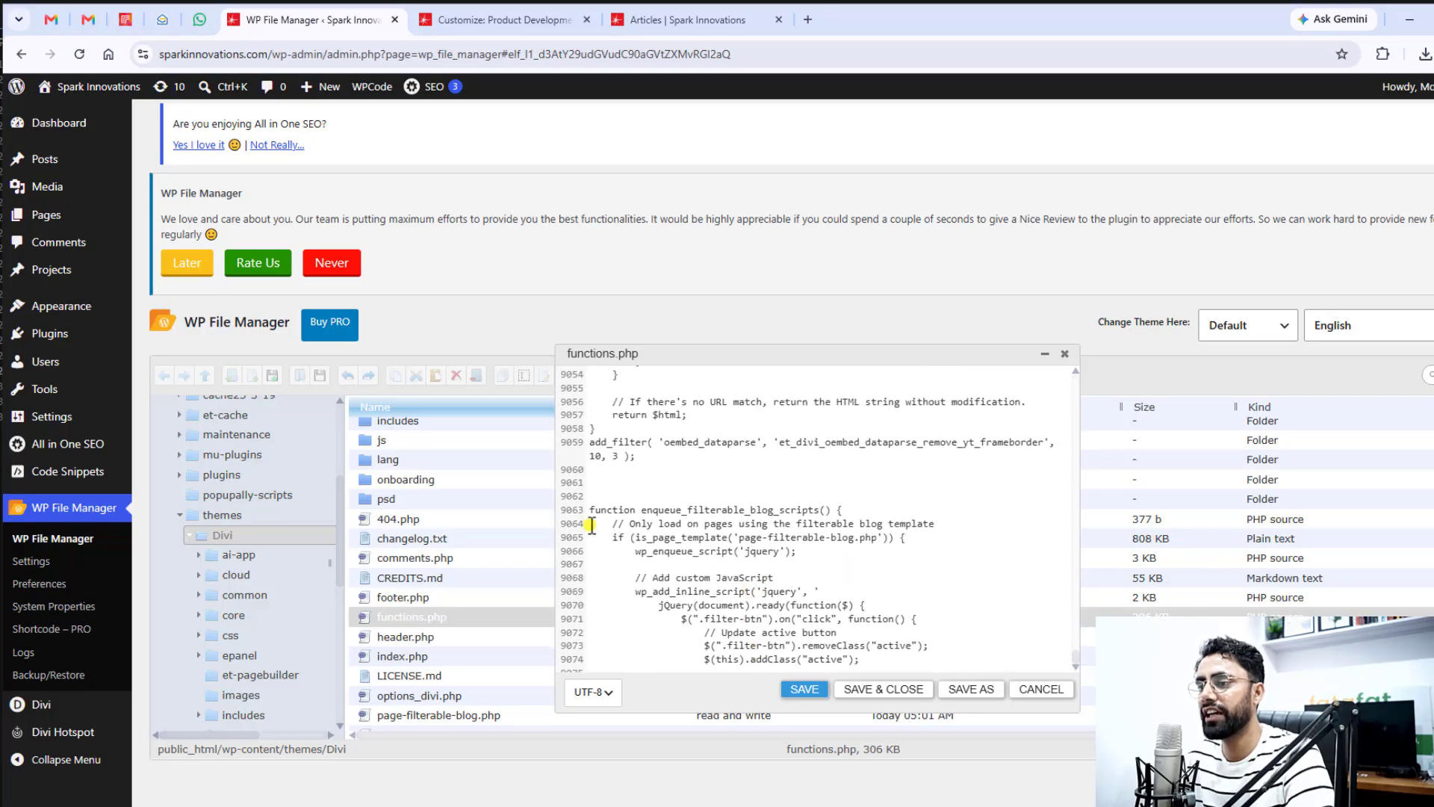
pyautogui.moveTo(593, 510); pyautogui.dragTo(1018, 662)
pyautogui.click(1018, 661)
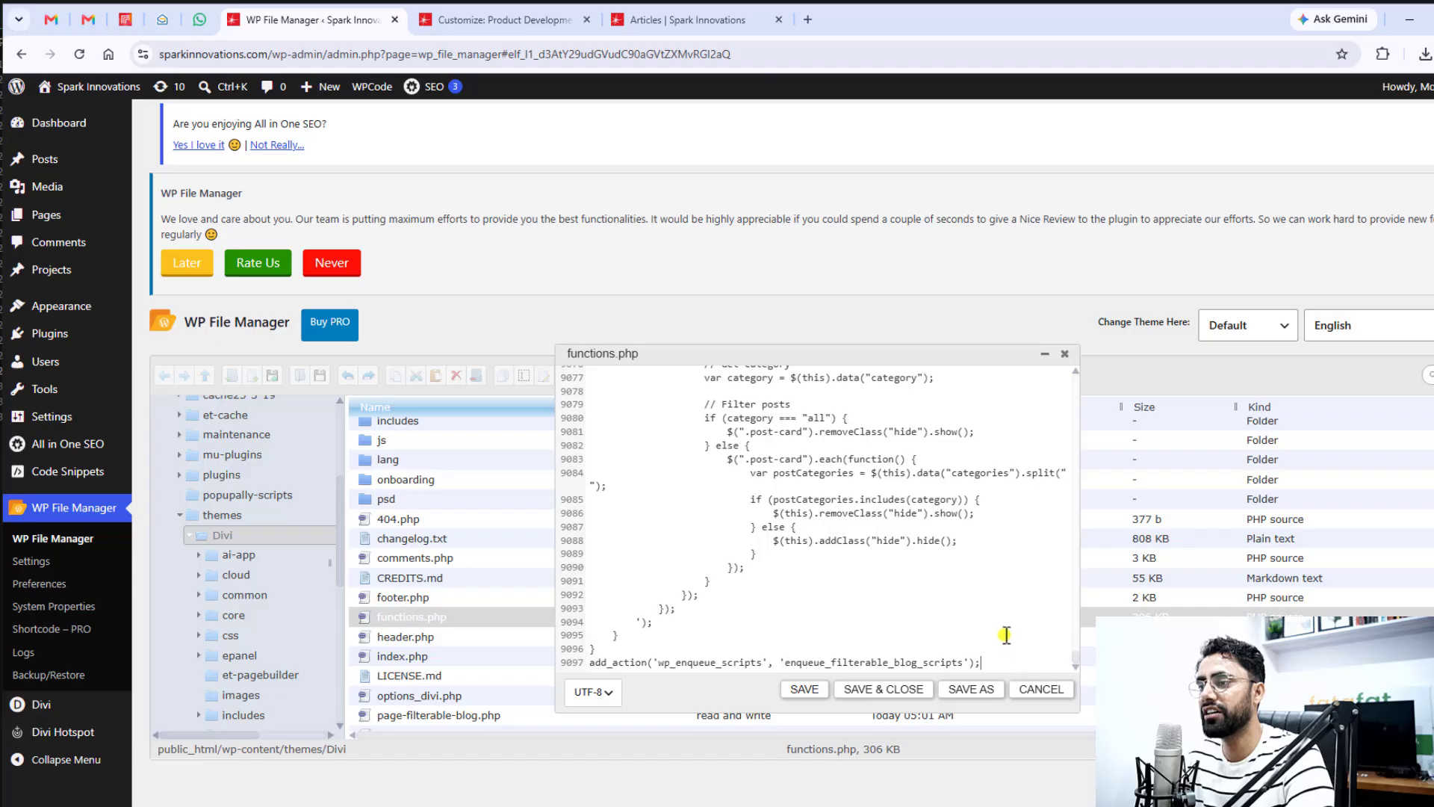
pyautogui.click(1064, 354)
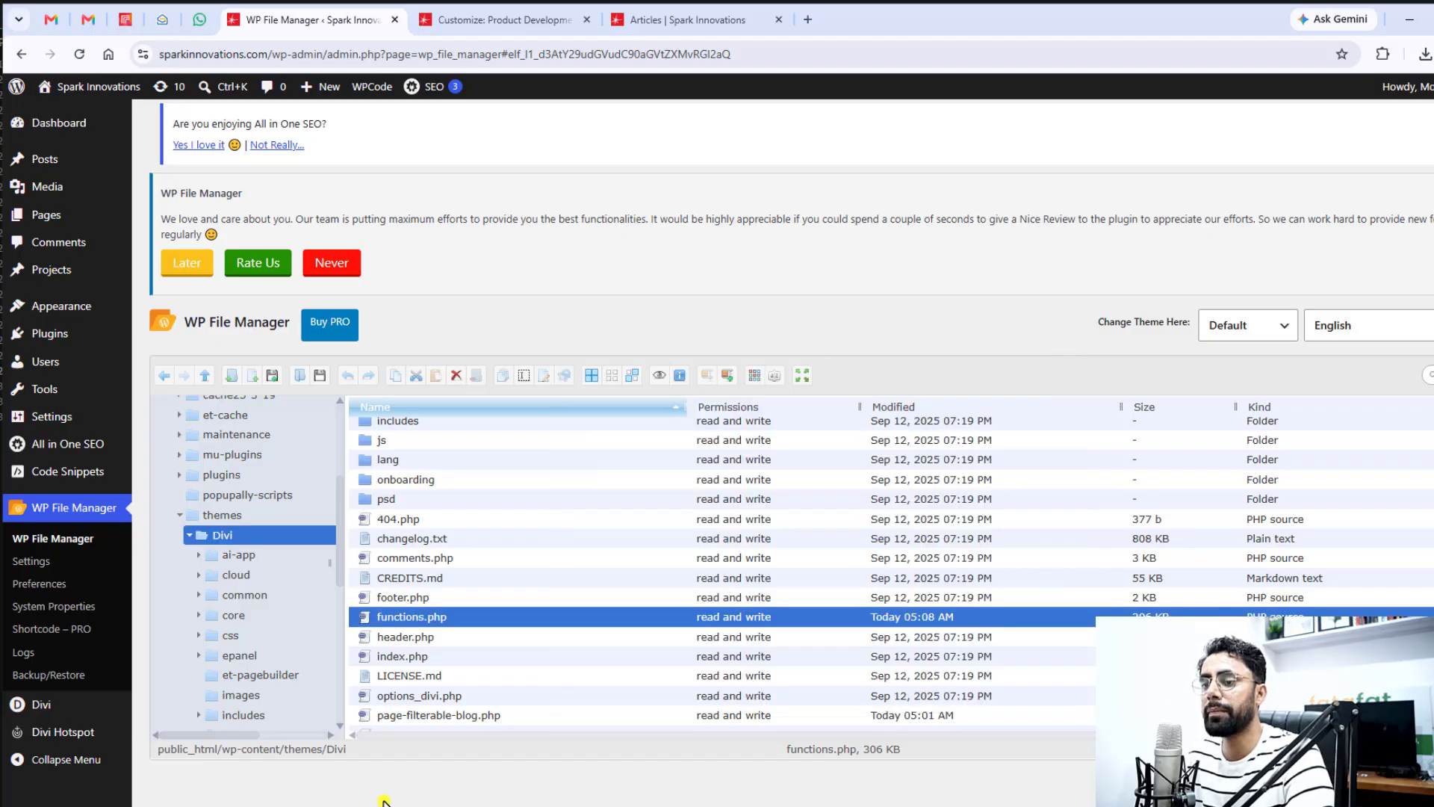
# Switch to documentation.txt, clear the selection of the functions code and return to the browser
pyautogui.hotkey('alt', 'Tab')
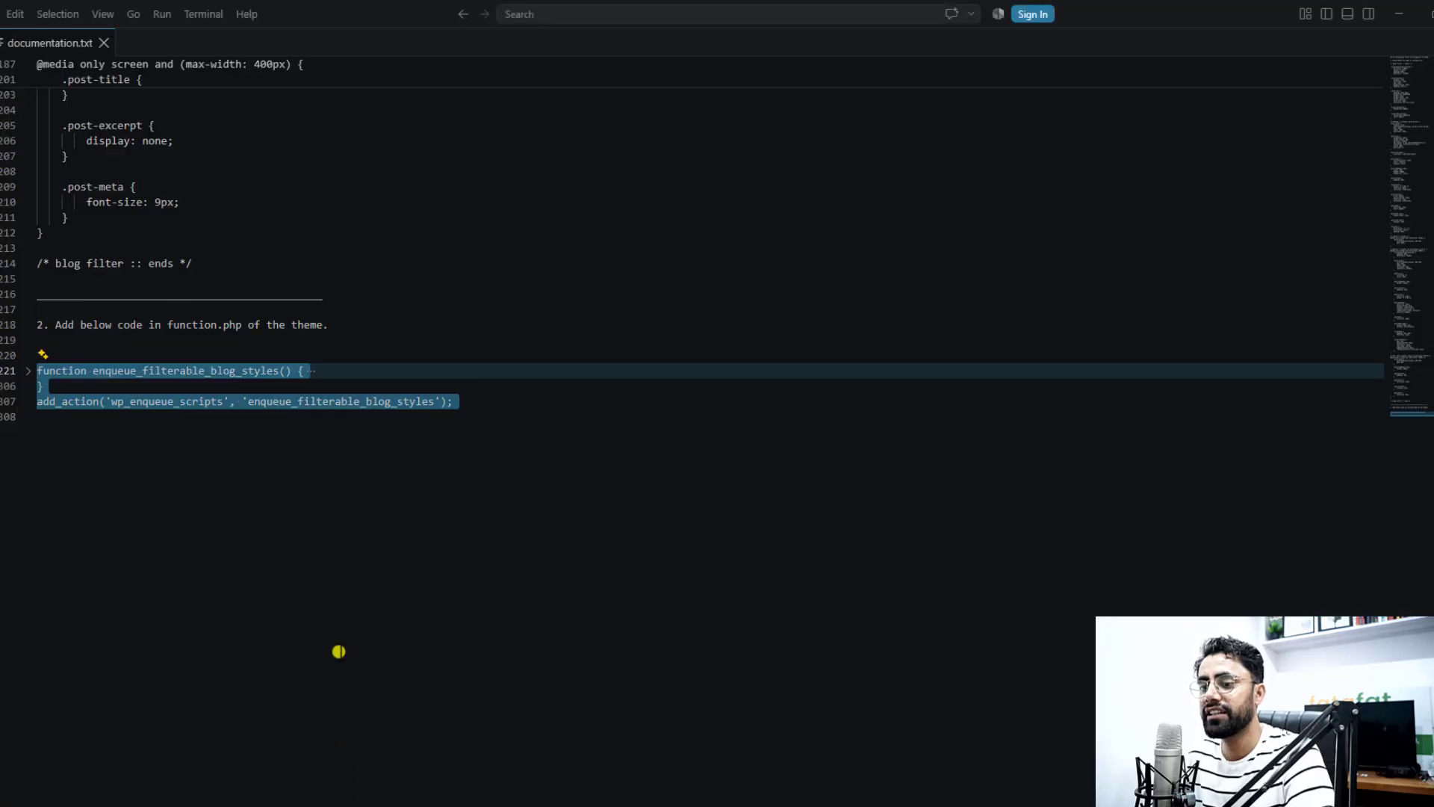
pyautogui.click(338, 651)
pyautogui.hotkey('alt', 'Tab')
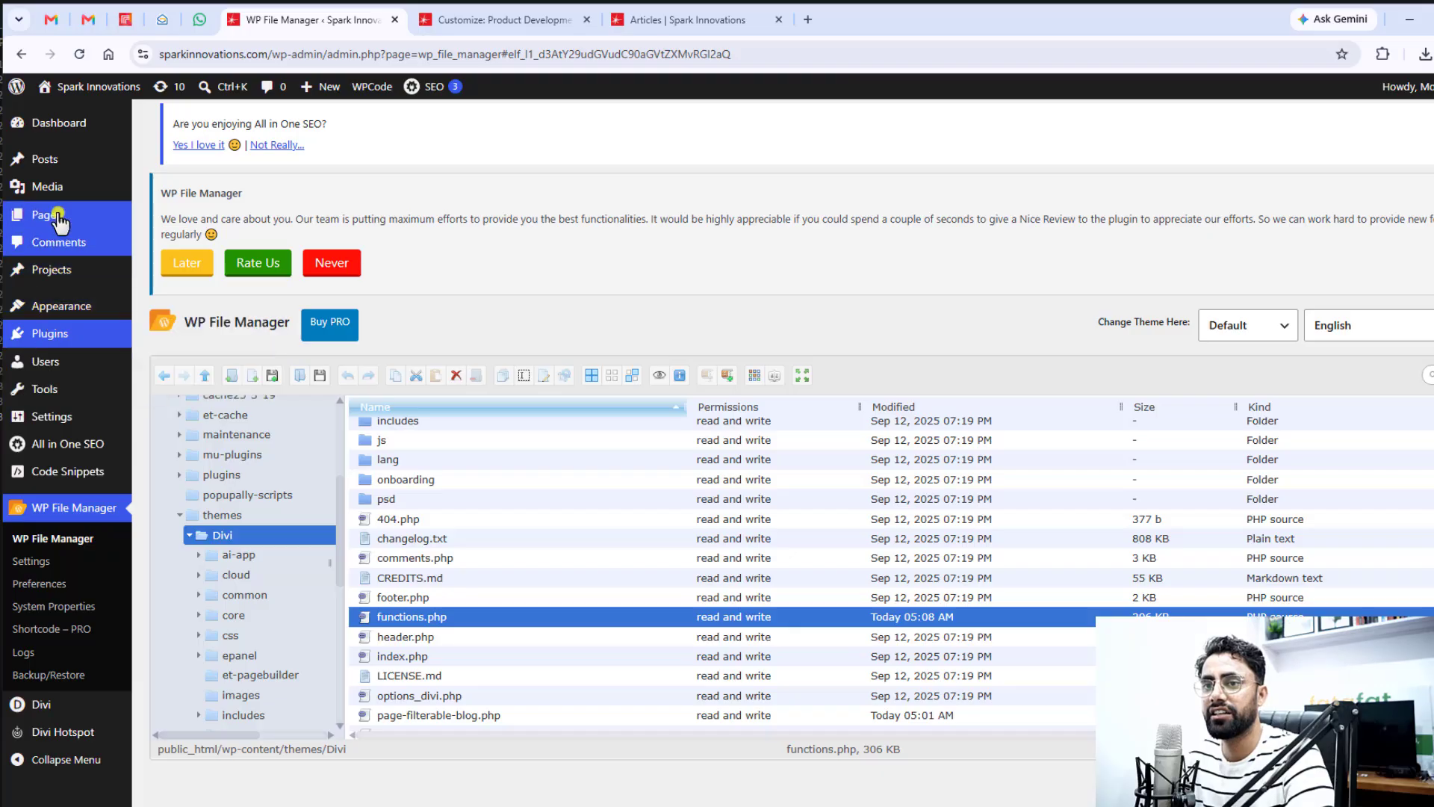
# Open the Articles page for editing, set its template to Filterable Blog Grid and update the page
pyautogui.click(114, 224)
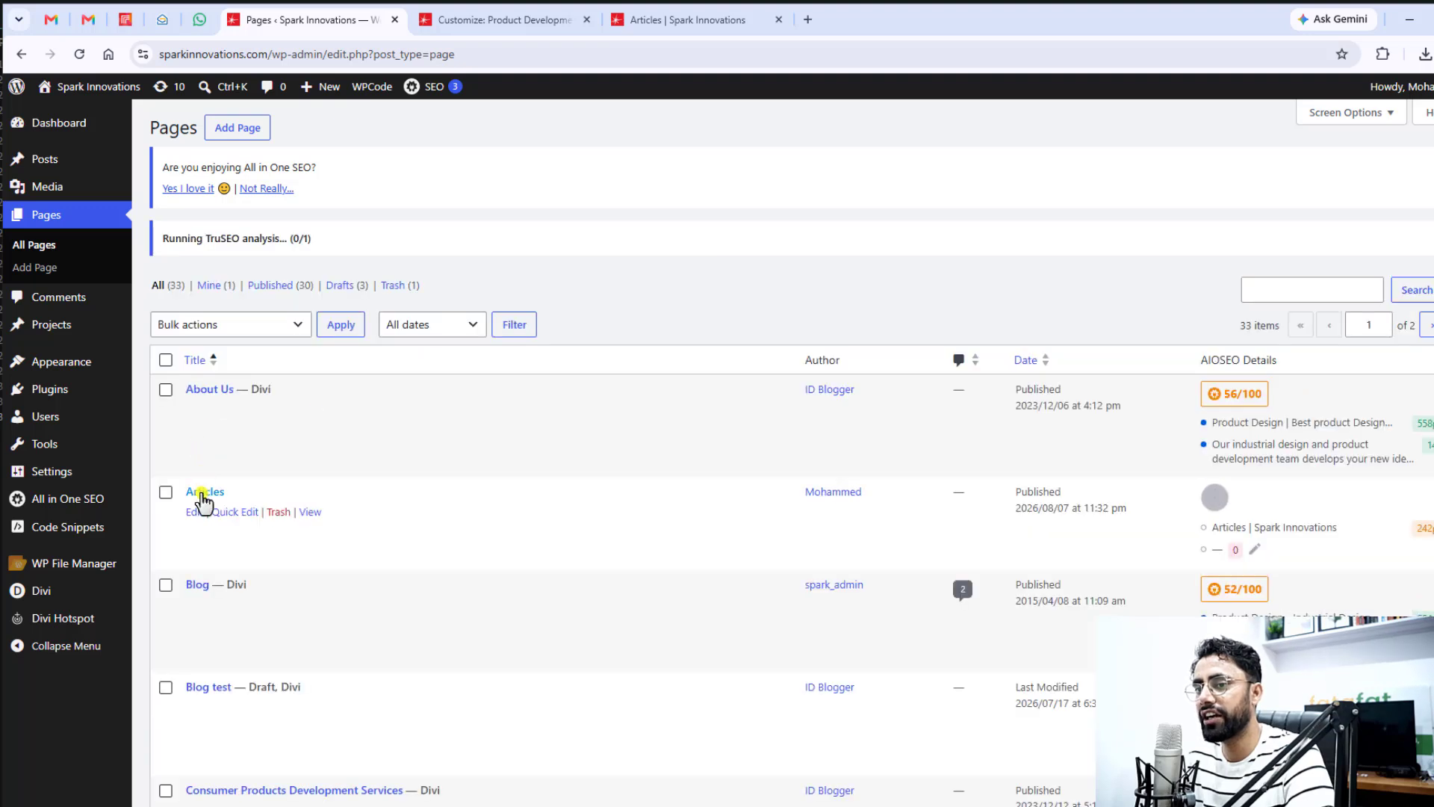
pyautogui.click(196, 514)
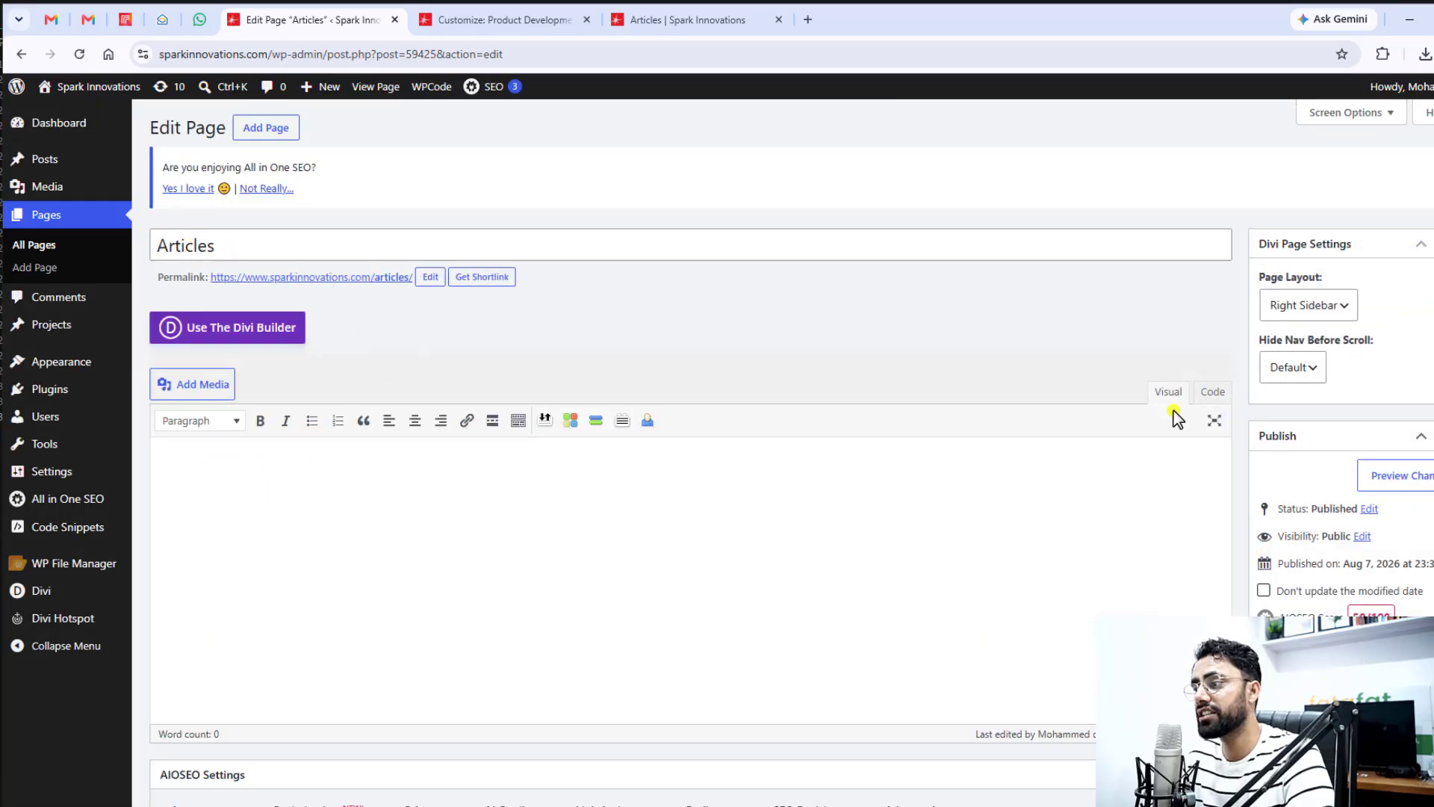
pyautogui.scroll(-6, 1421, 459)
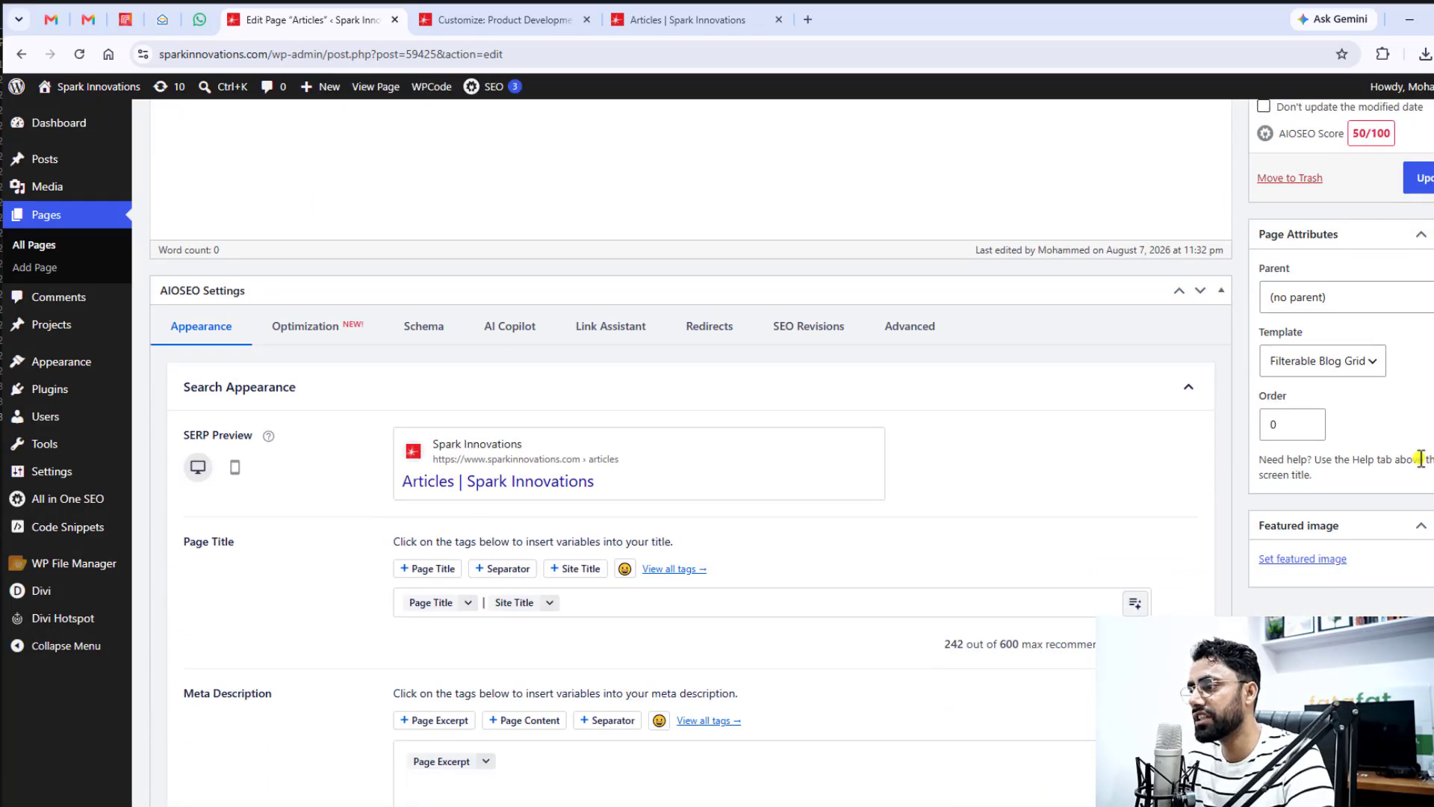
pyautogui.click(1304, 363)
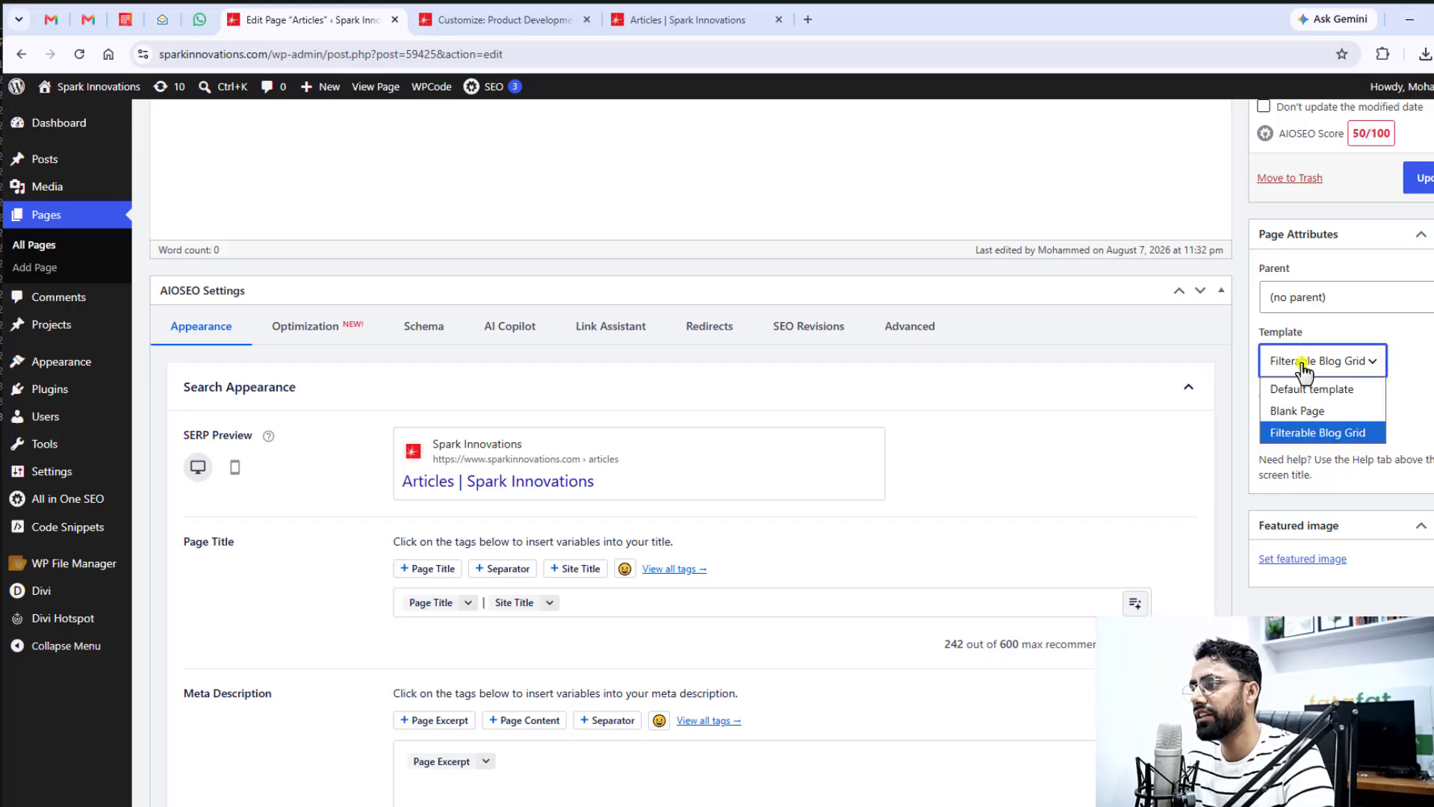
pyautogui.click(1330, 439)
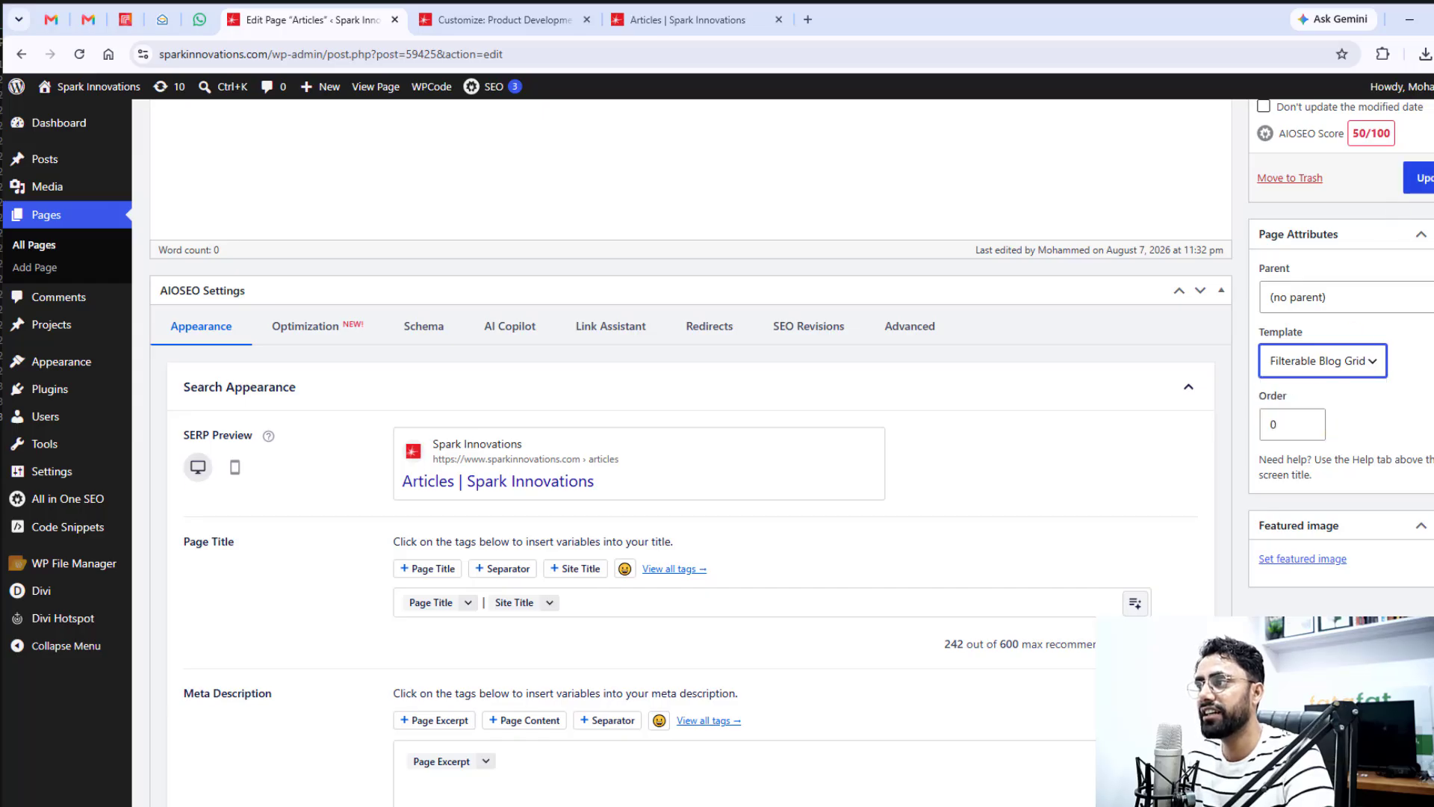
pyautogui.click(1420, 179)
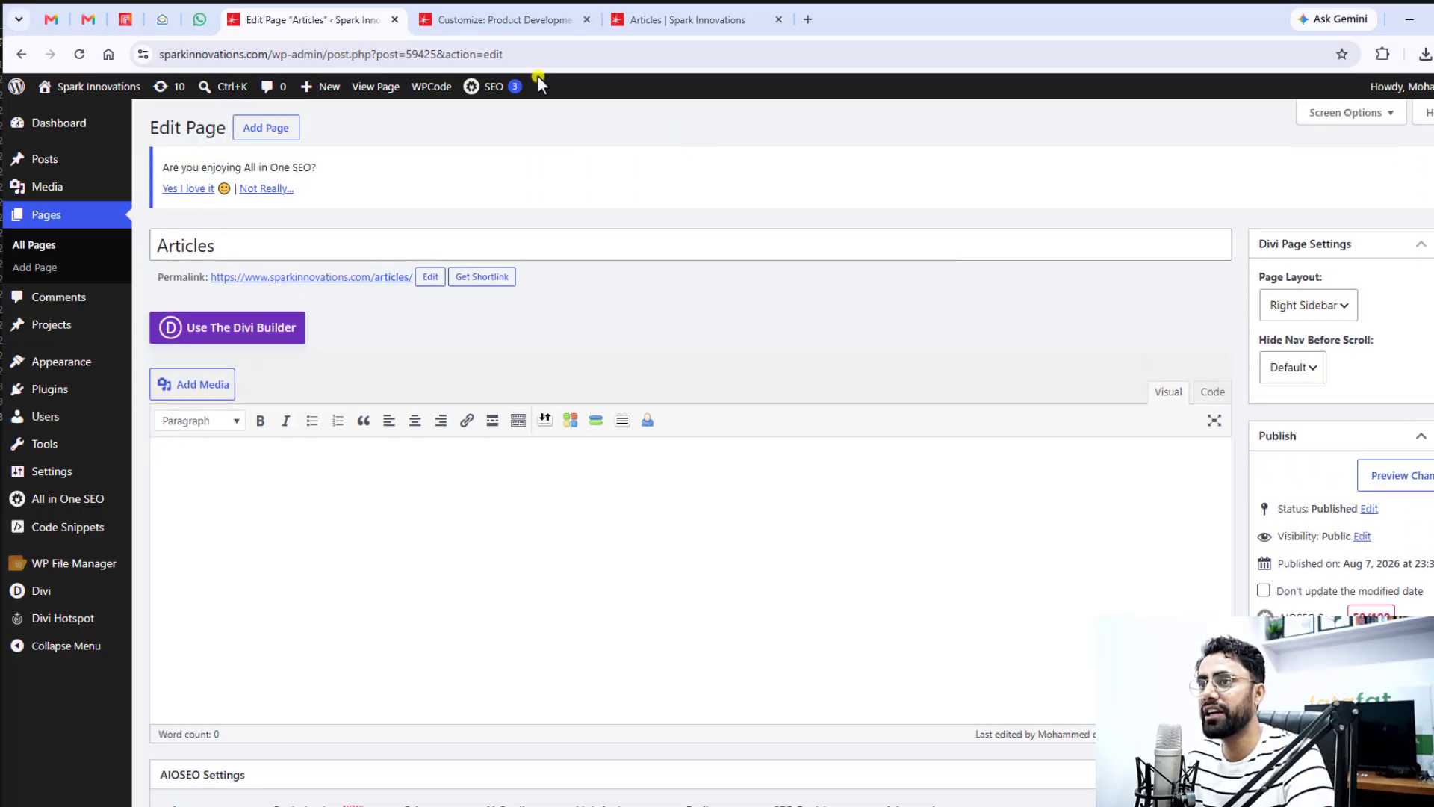
# Open the Articles page's permalink in a new tab and look through the filterable post grid
pyautogui.middleClick(352, 277)
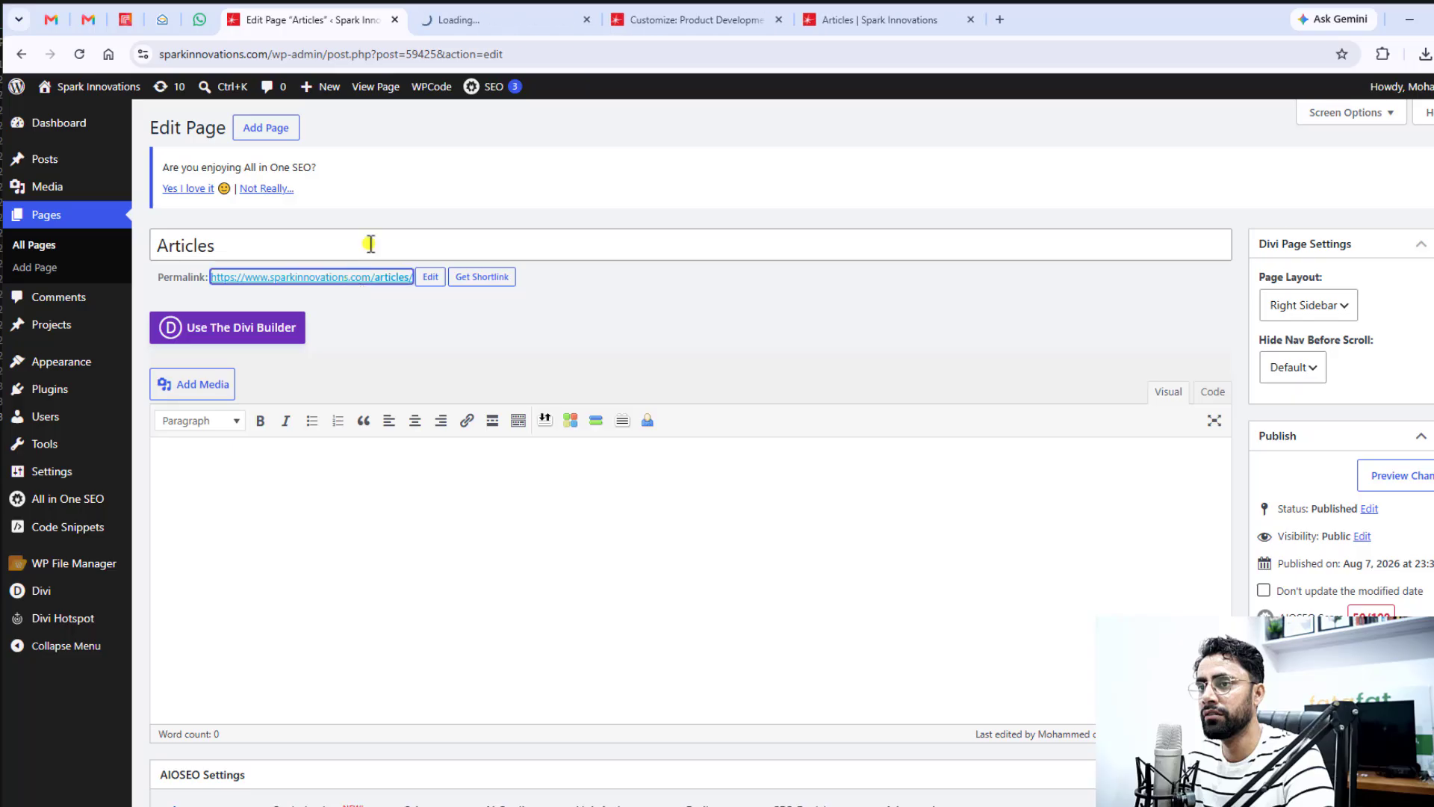
pyautogui.click(515, 24)
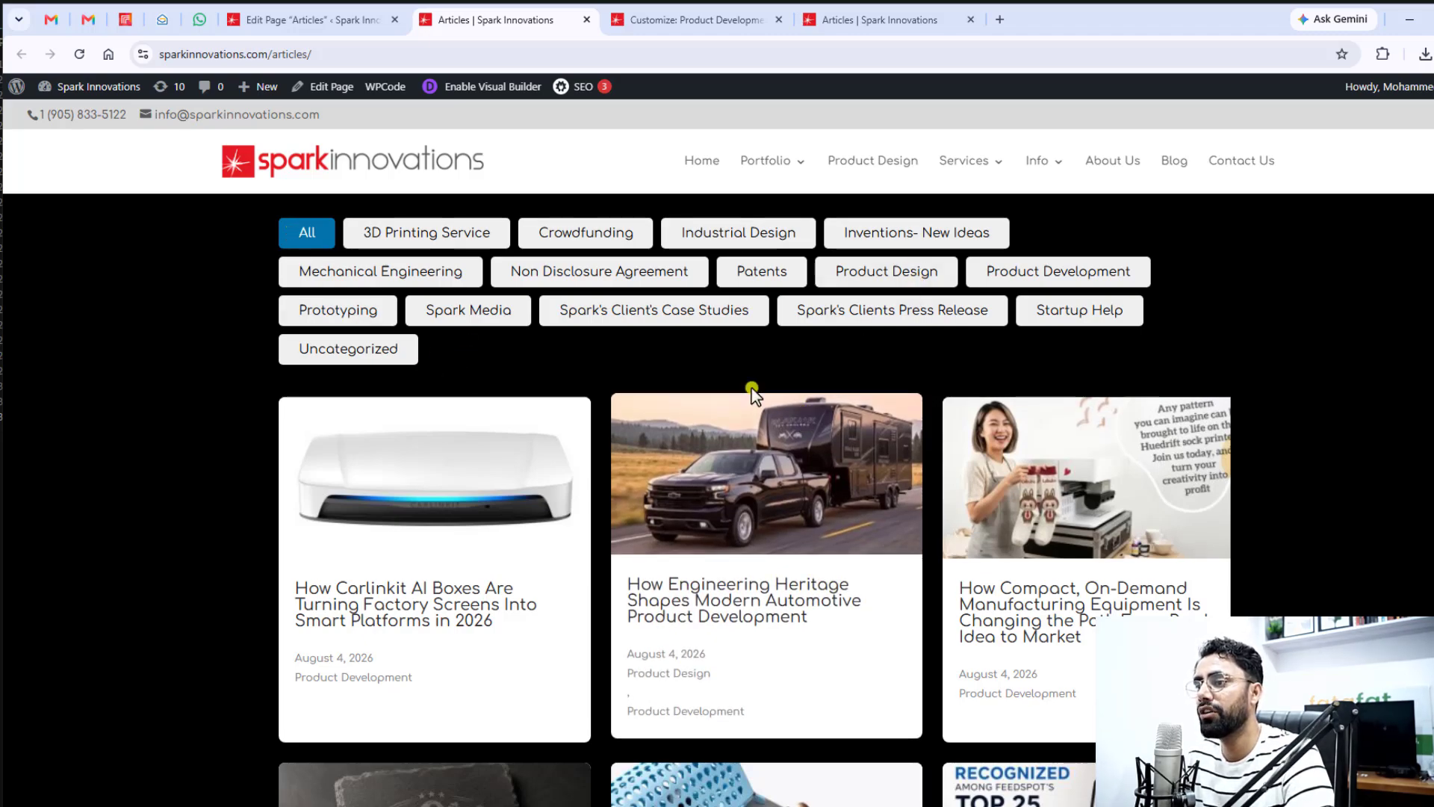
pyautogui.scroll(-5, 881, 453)
pyautogui.scroll(-15, 882, 453)
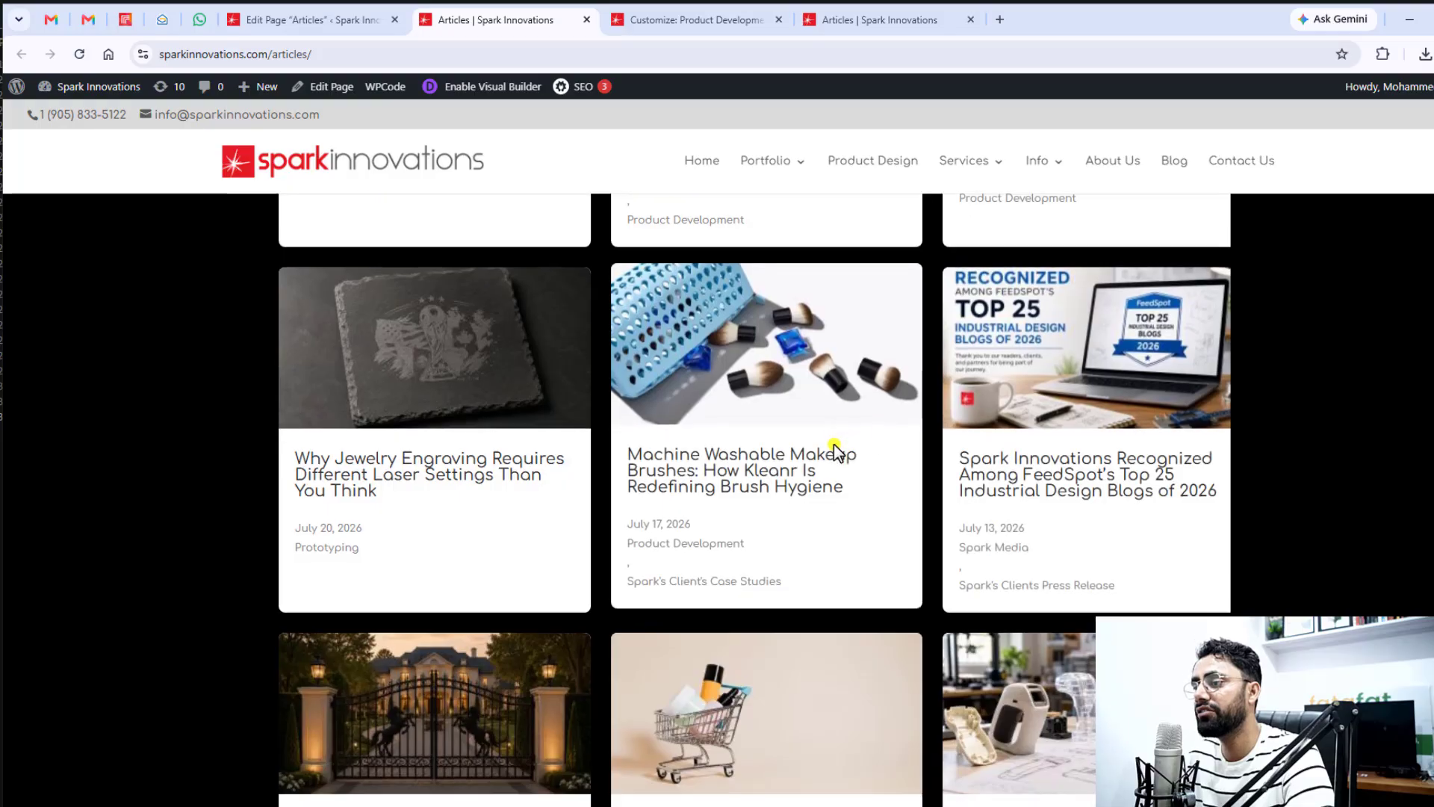
pyautogui.scroll(20, 842, 469)
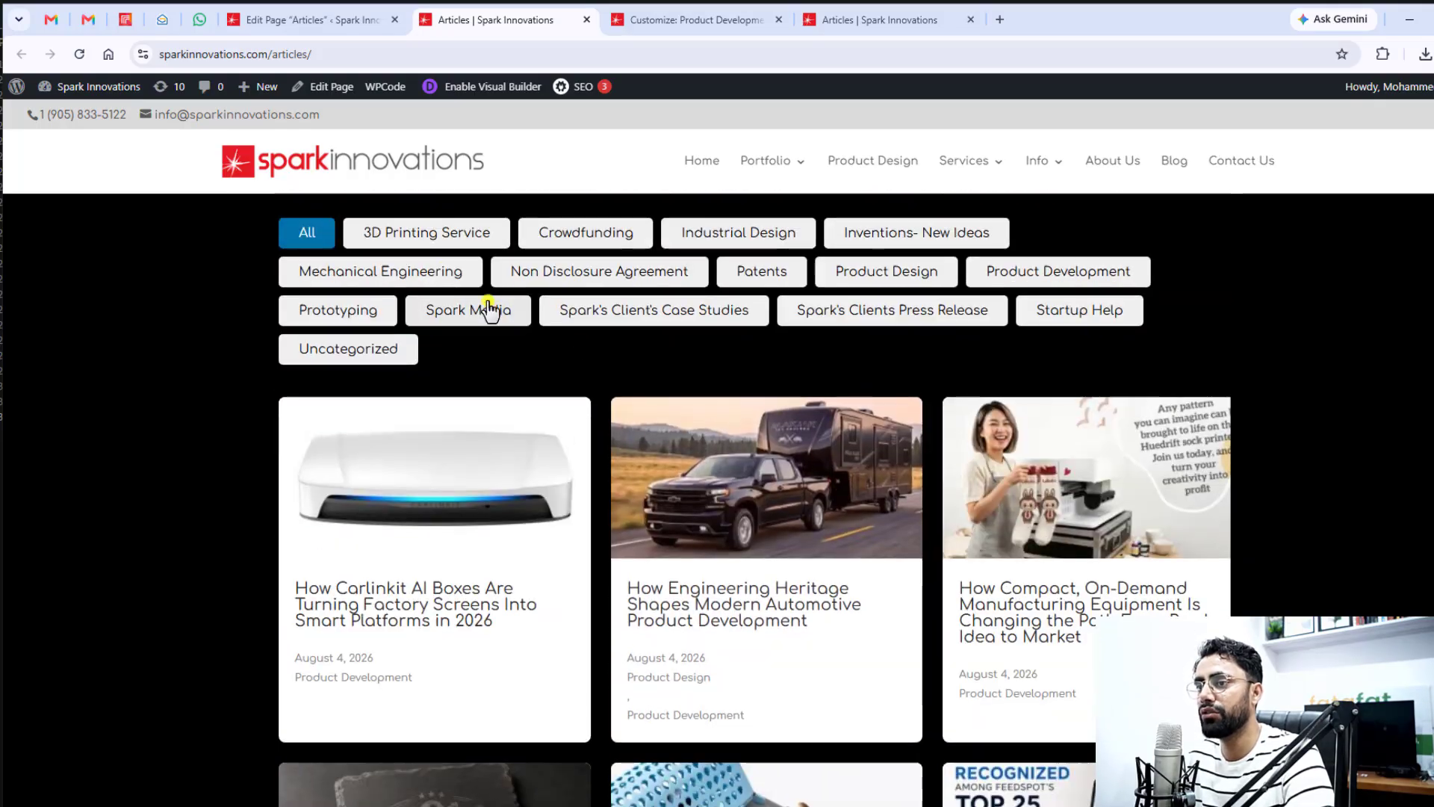
# Filter the articles by 3D Printing Service and by Crowdfunding, and look through the Crowdfunding posts
pyautogui.click(409, 234)
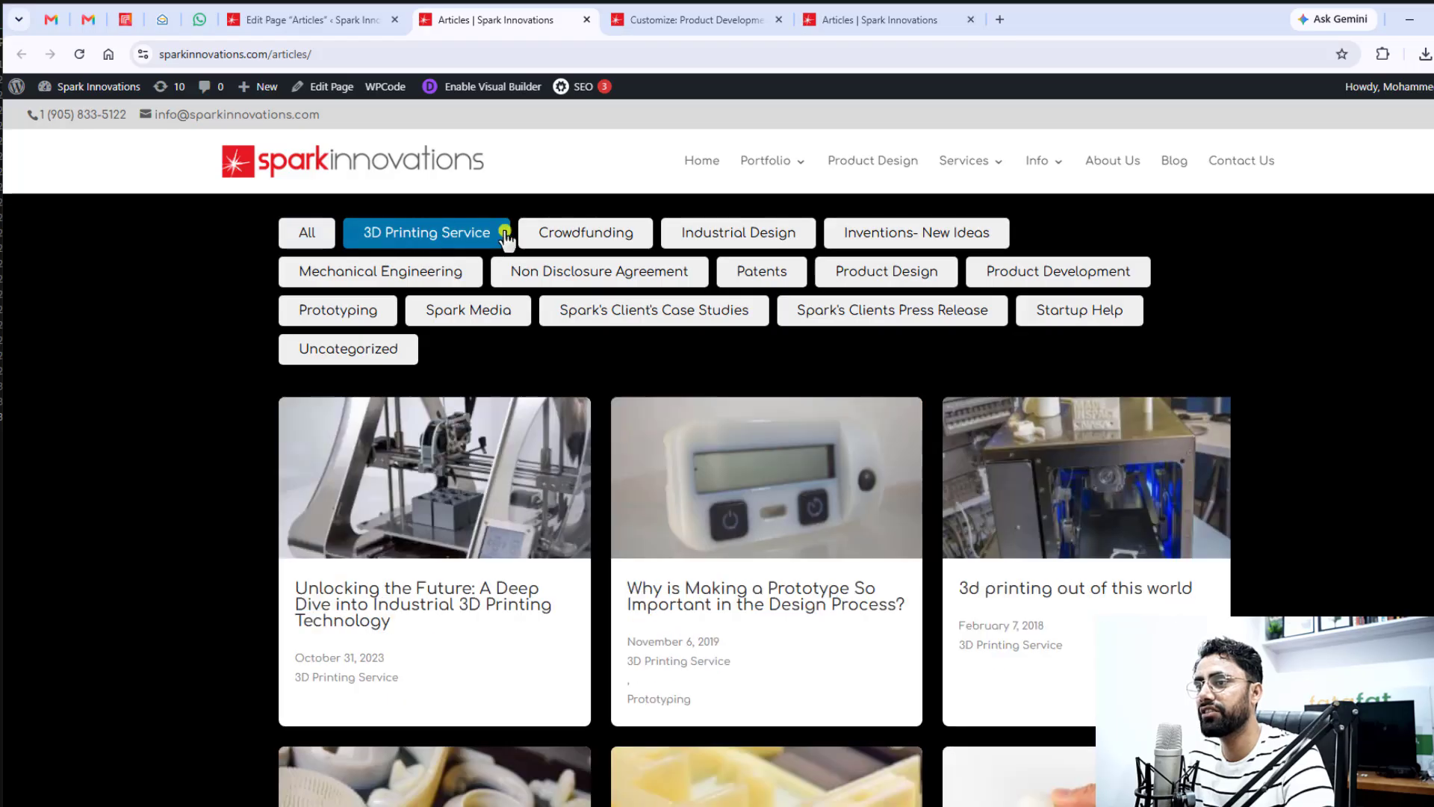
pyautogui.click(590, 236)
pyautogui.scroll(-8, 719, 572)
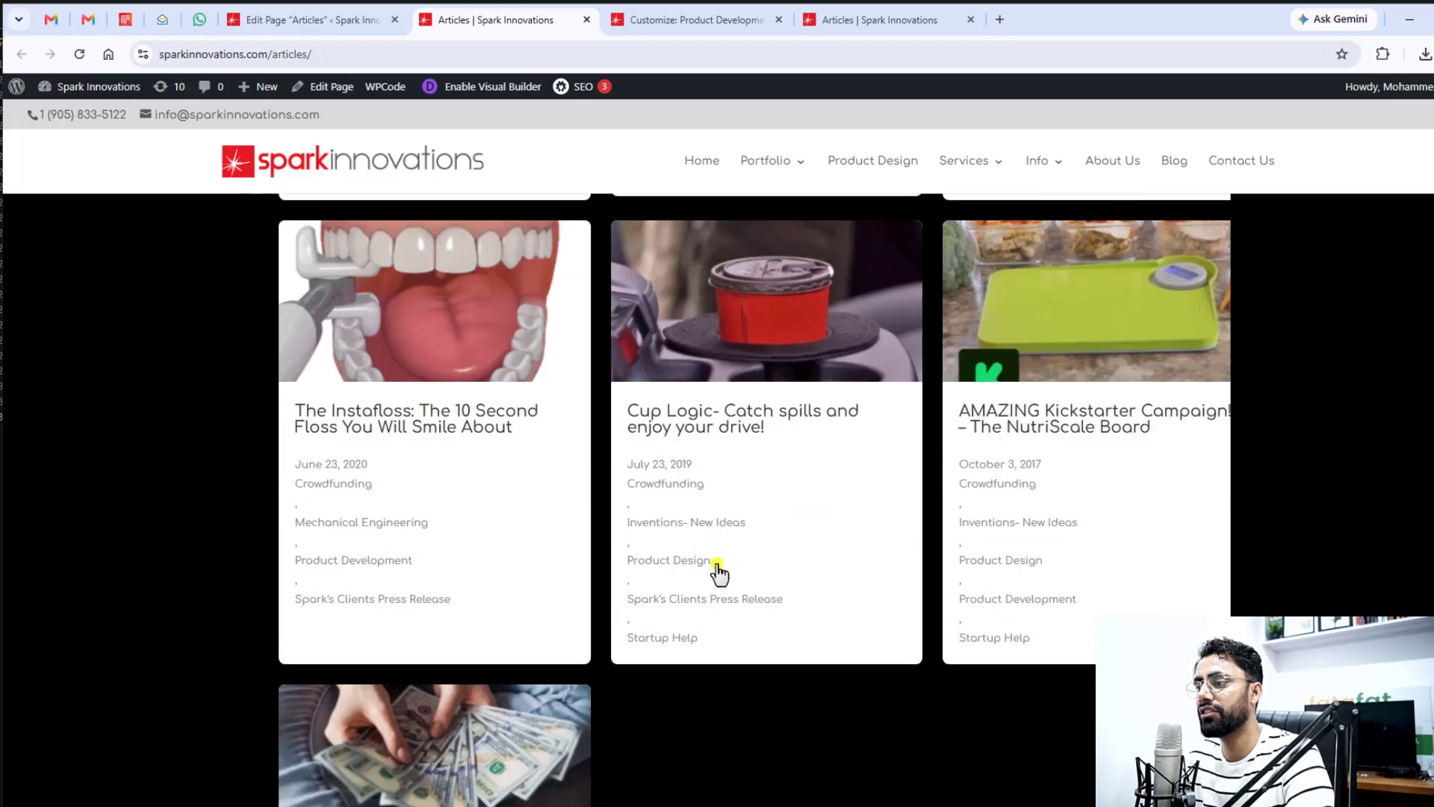
pyautogui.scroll(-5, 718, 572)
pyautogui.scroll(13, 615, 544)
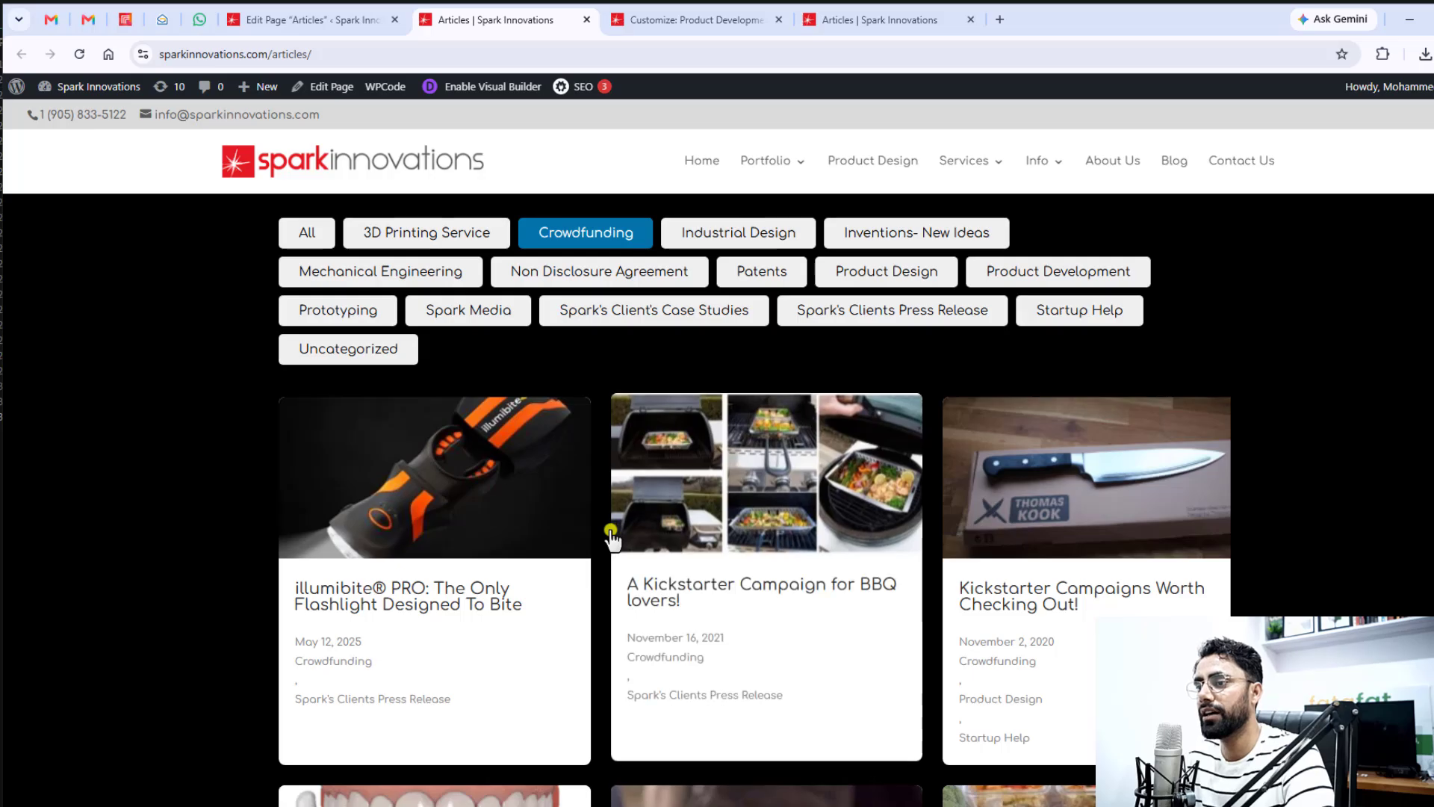
pyautogui.scroll(-5, 957, 626)
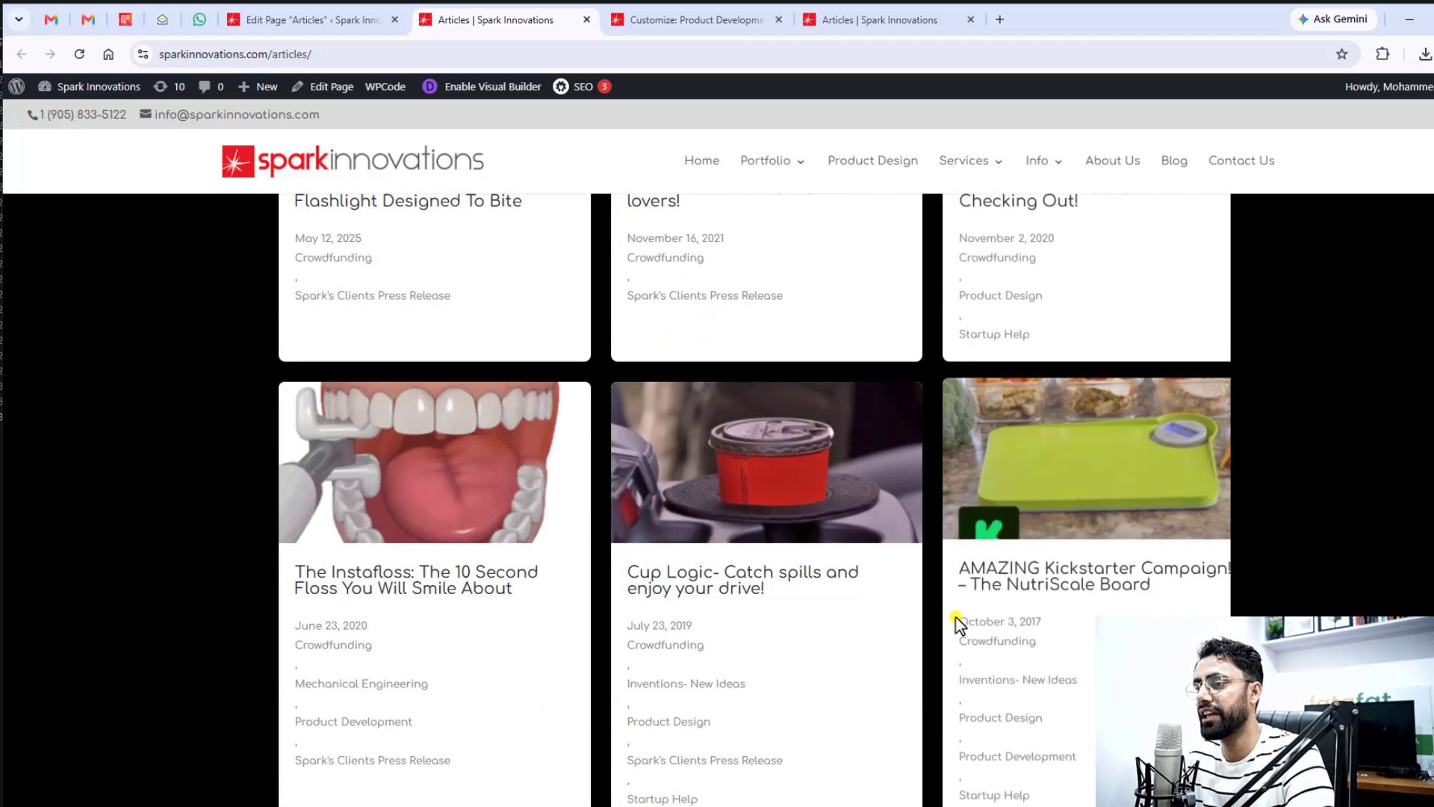
pyautogui.scroll(5, 632, 529)
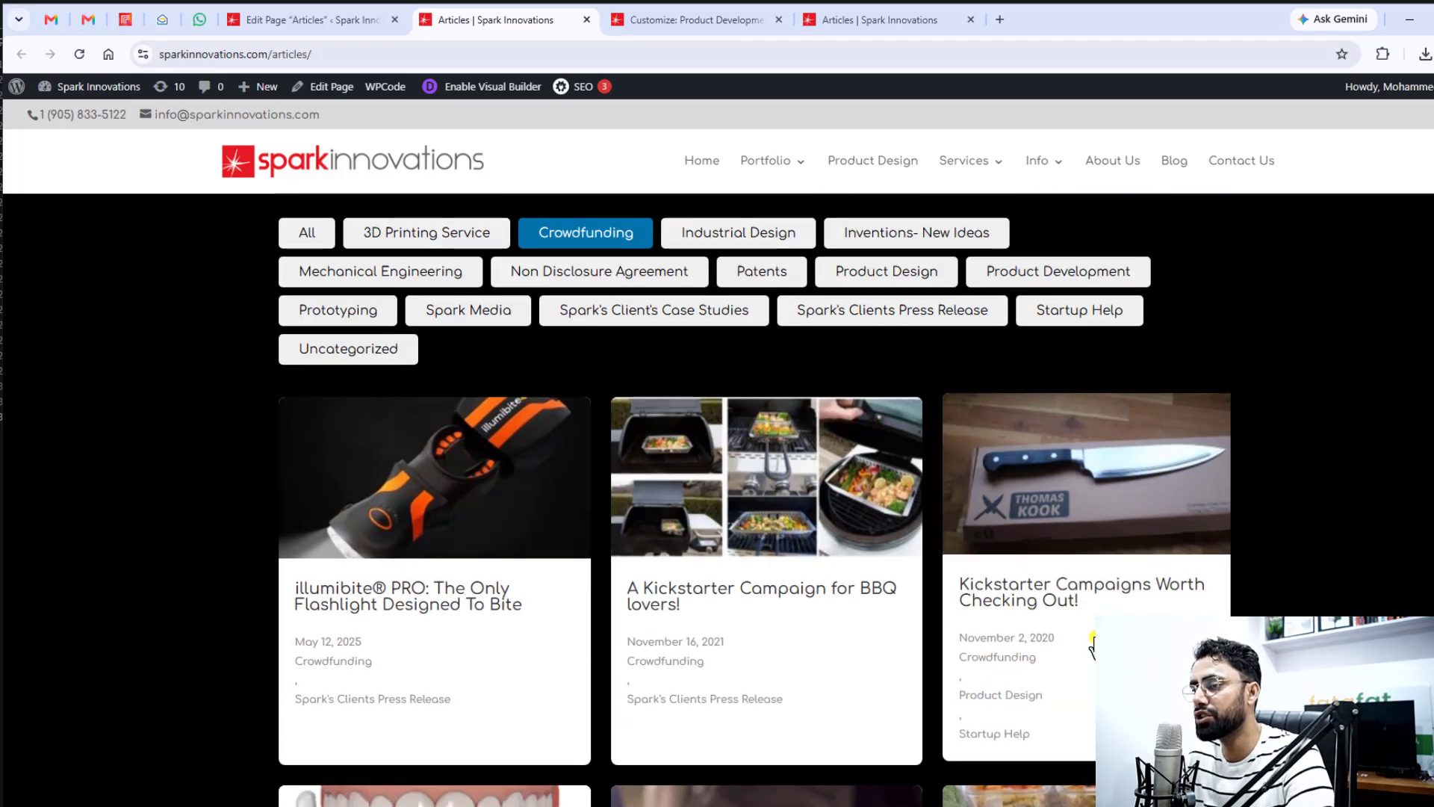
# Test the Industrial Design, Inventions- New Ideas and Mechanical Engineering filters in turn and check the posts each one shows
pyautogui.click(736, 236)
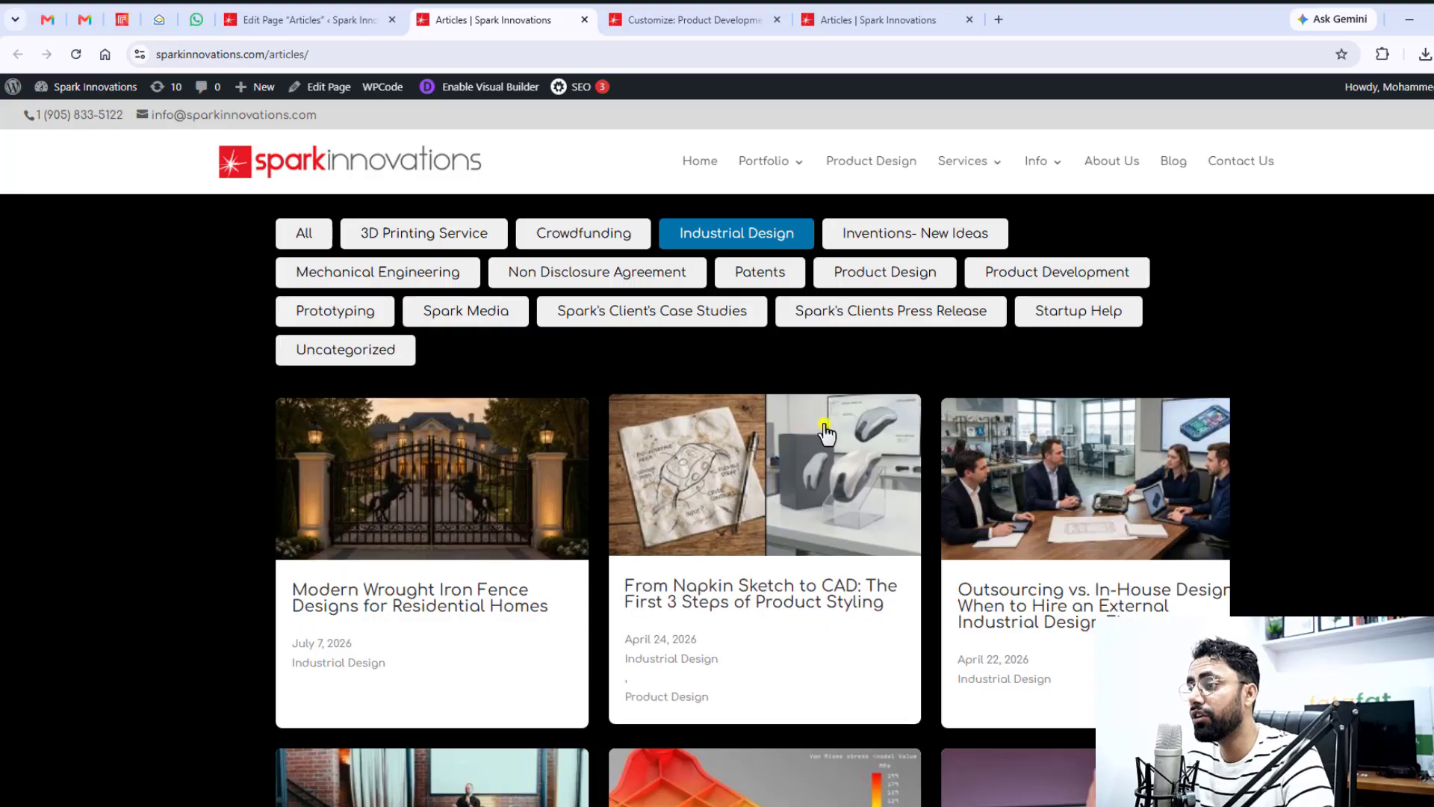
pyautogui.scroll(-12, 822, 429)
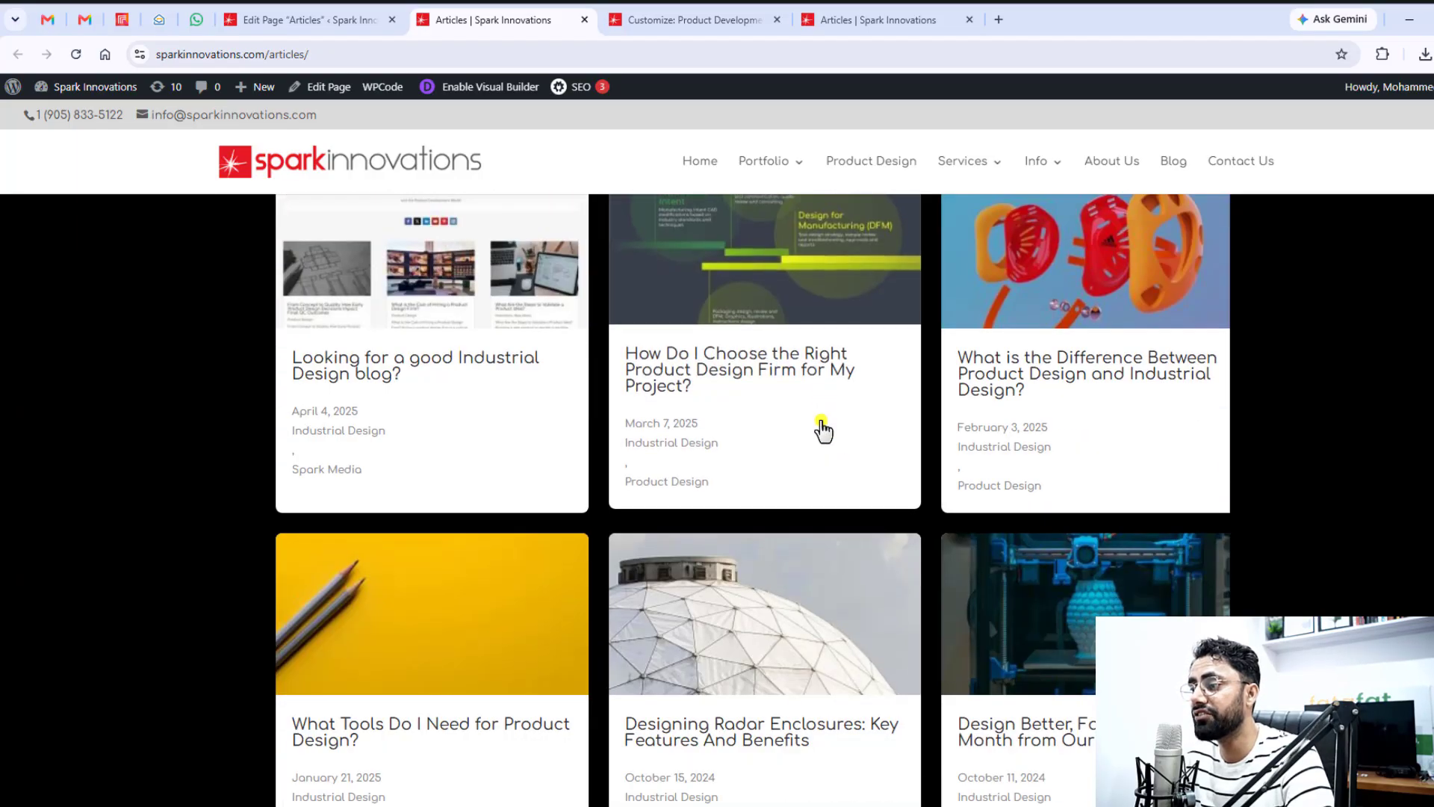
pyautogui.scroll(10, 822, 430)
pyautogui.click(907, 237)
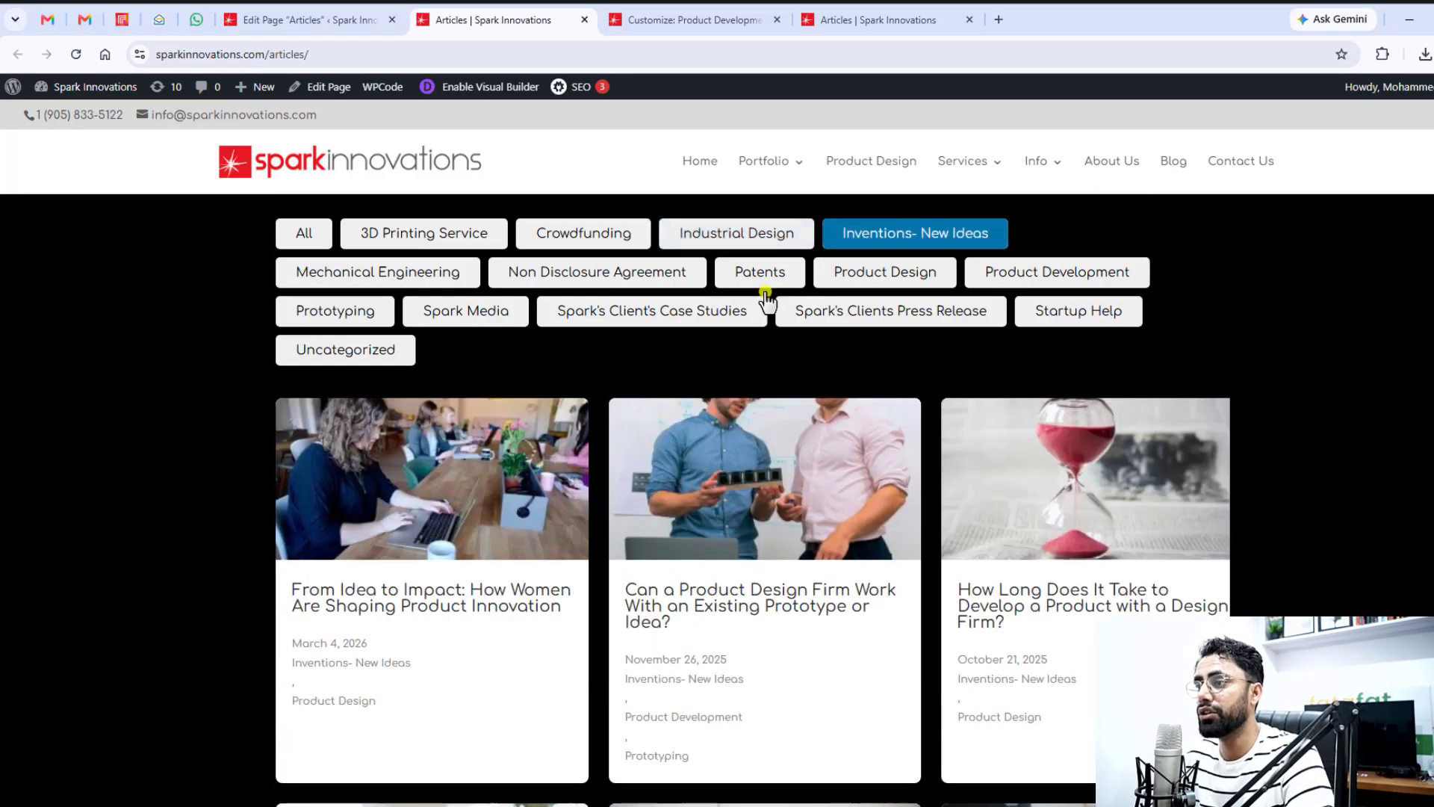
pyautogui.click(425, 281)
pyautogui.scroll(-5, 687, 486)
pyautogui.scroll(-15, 687, 485)
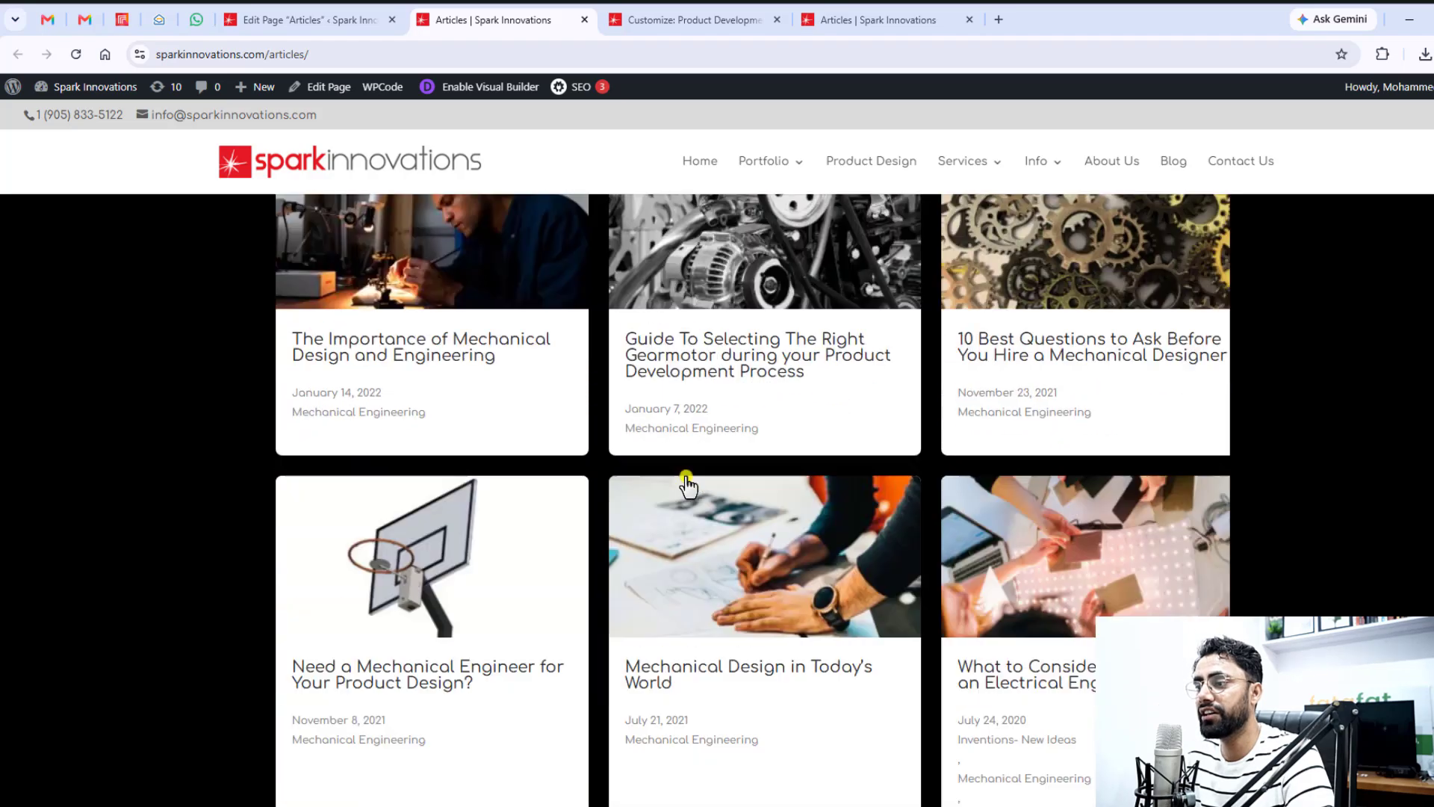
pyautogui.scroll(20, 688, 478)
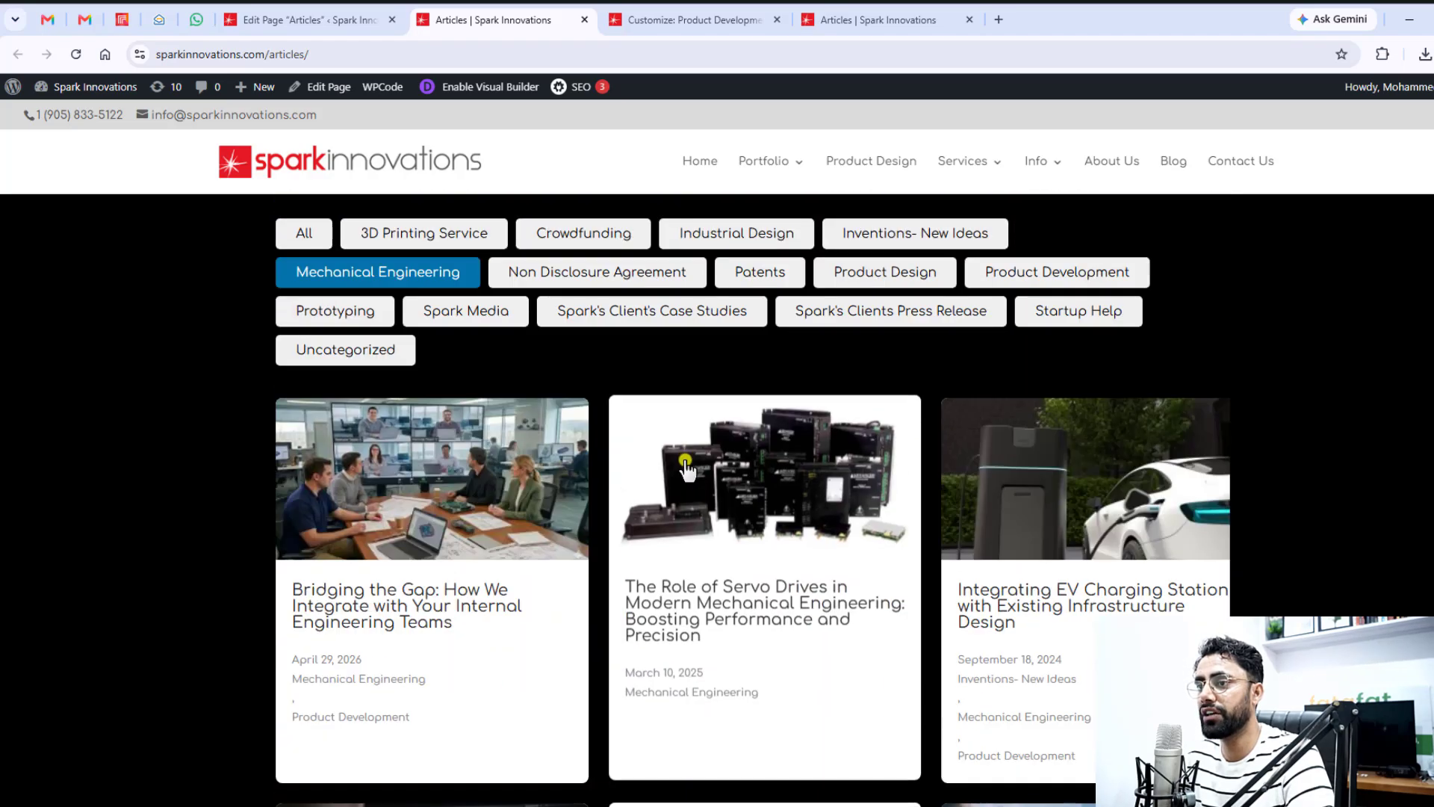
# Filter by Non Disclosure Agreement, view the post "How Do I Find a Manufacturer for My Product?" and return to the Articles page
pyautogui.click(606, 273)
pyautogui.scroll(-4, 688, 458)
pyautogui.scroll(4, 689, 455)
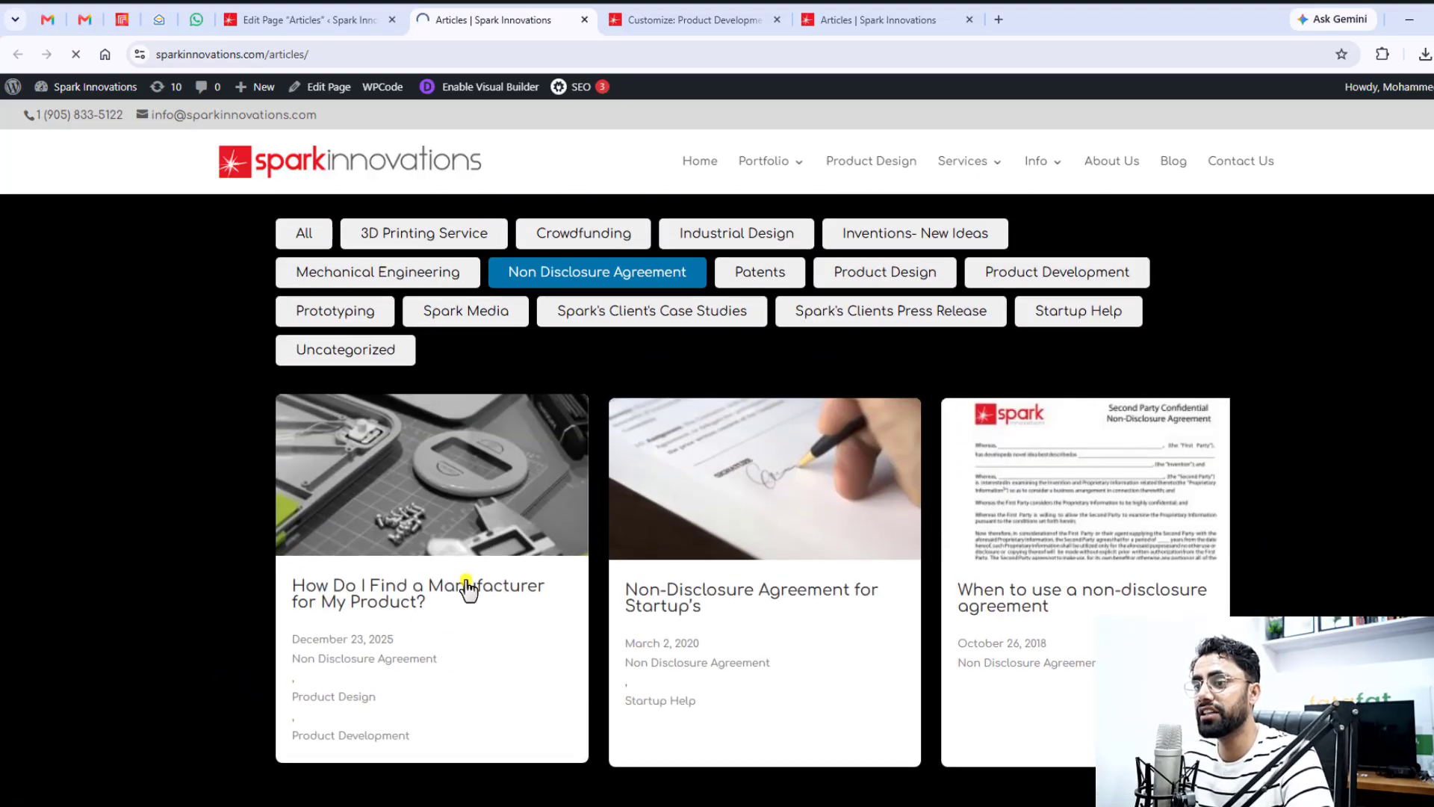
pyautogui.scroll(-8, 516, 540)
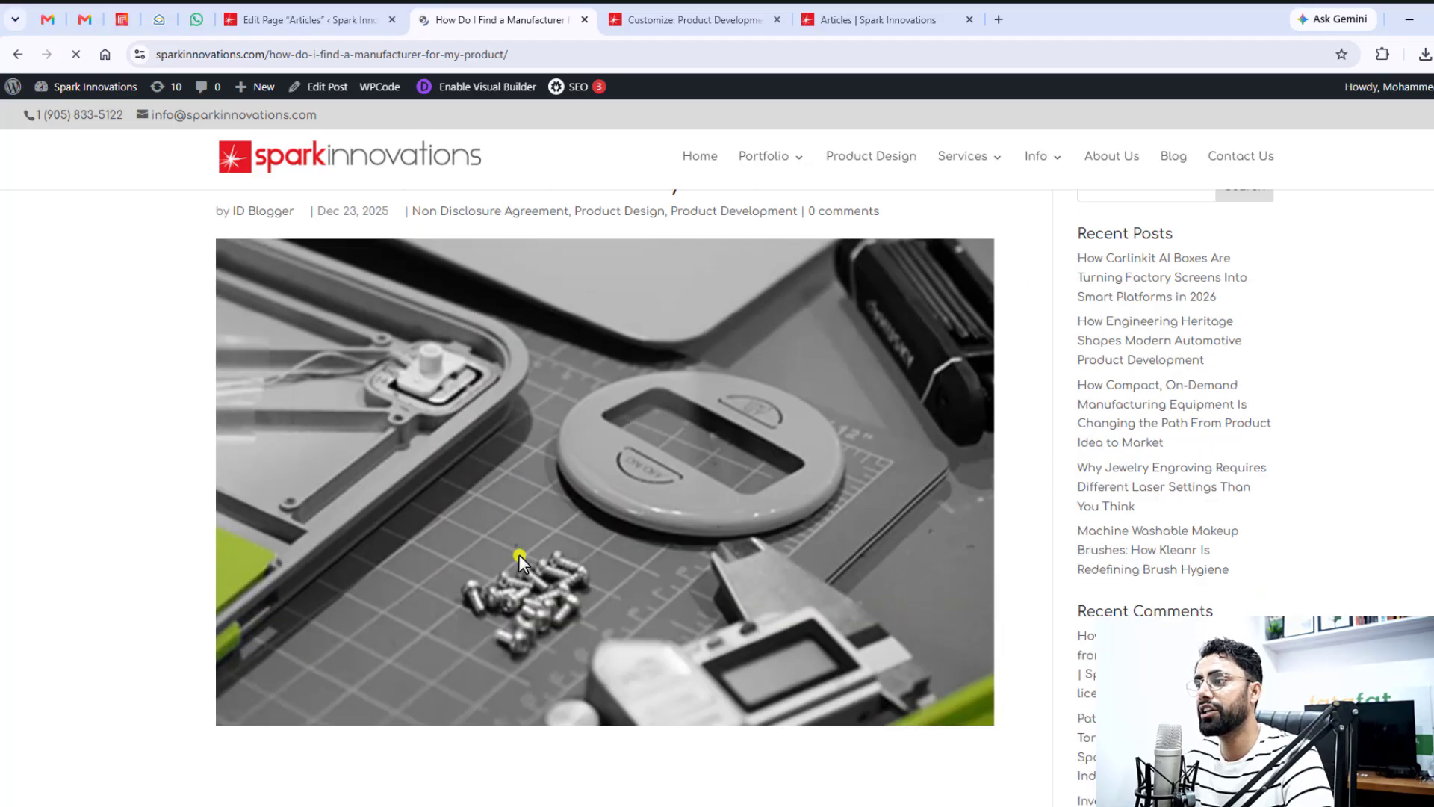
pyautogui.click(18, 54)
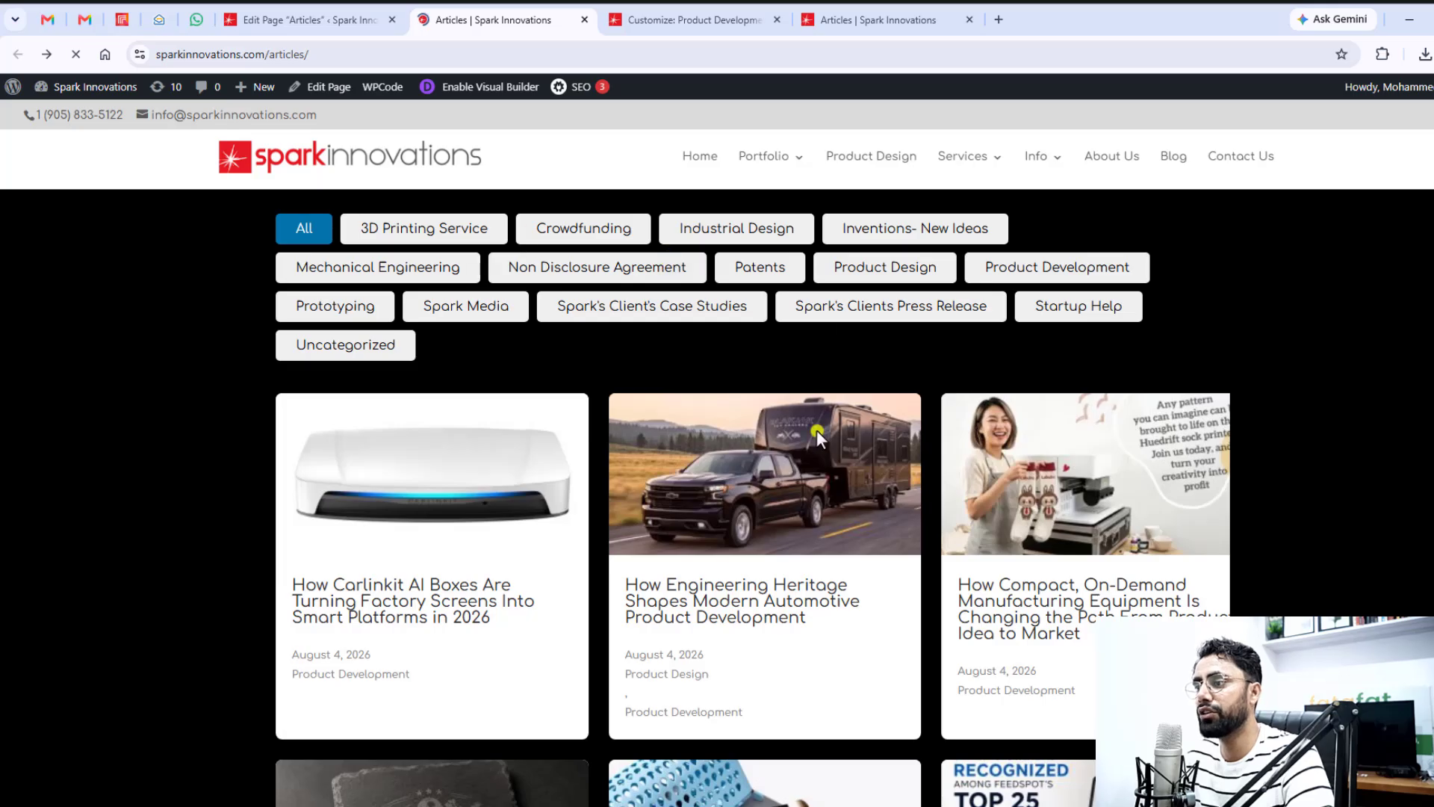
# Inspect the Articles page in the developer tools' mobile view, check the scrolling category bar and two-column post grid, and close the tools
pyautogui.rightClick(1155, 203)
pyautogui.click(1261, 591)
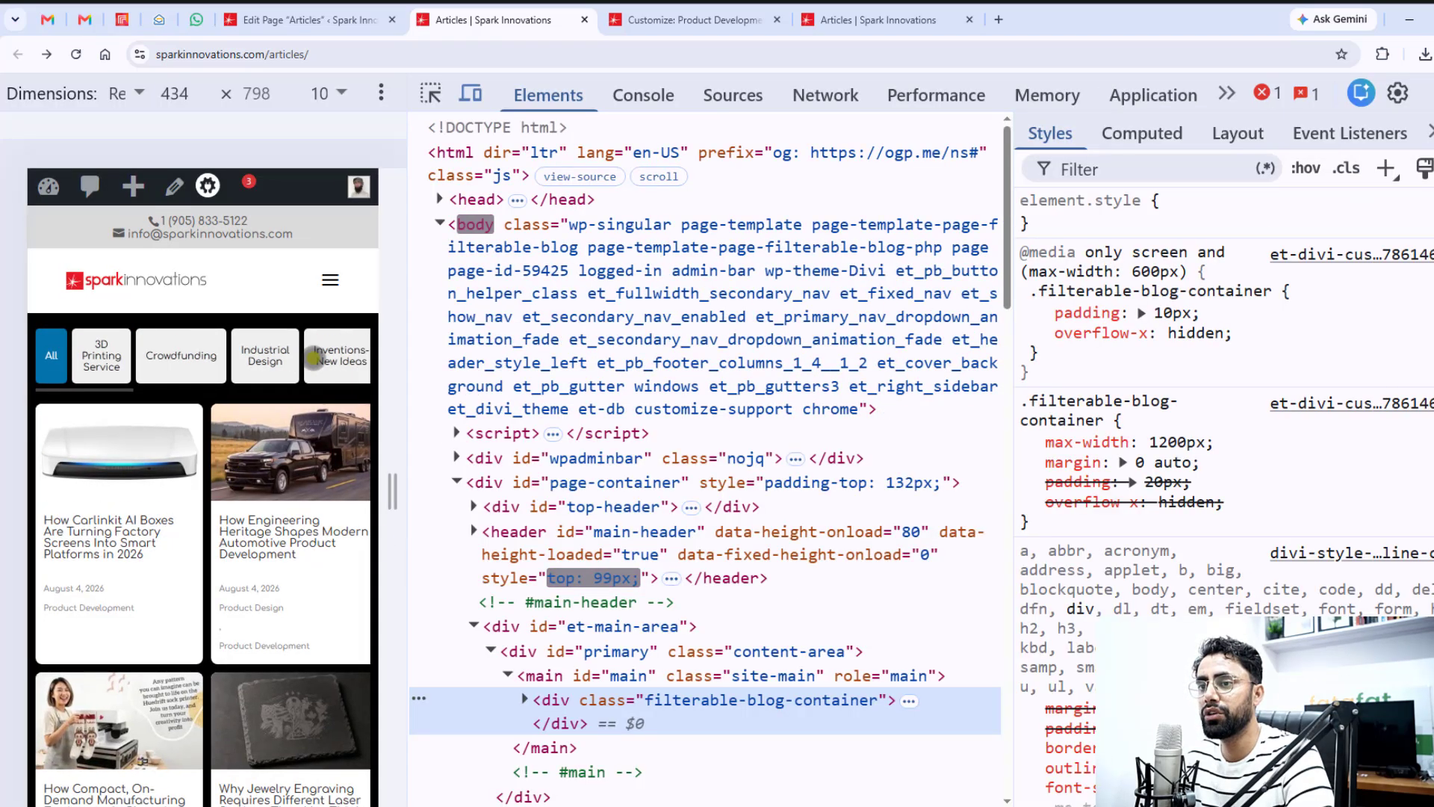
pyautogui.moveTo(302, 358); pyautogui.dragTo(158, 359)
pyautogui.scroll(-15, 270, 571)
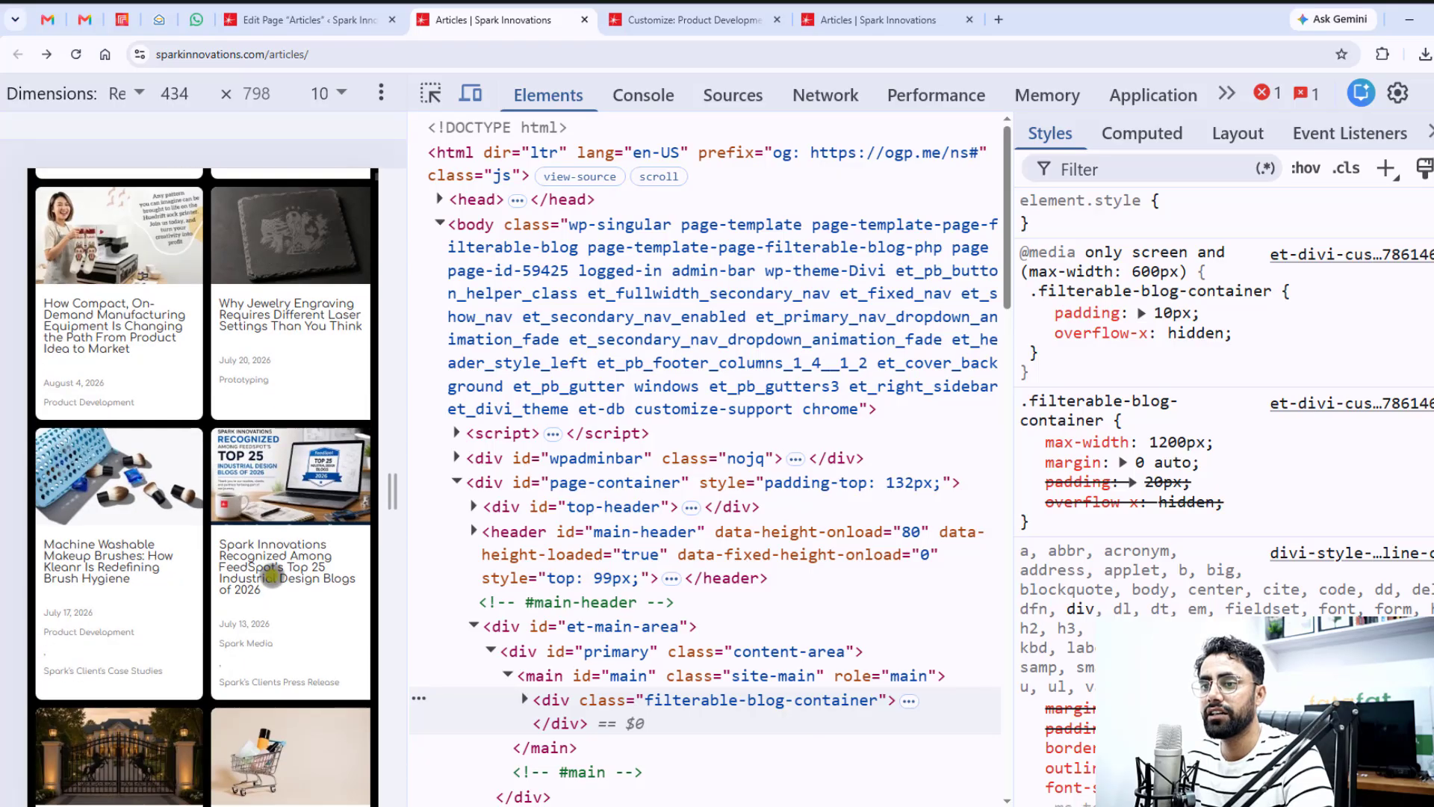
pyautogui.scroll(-2, 270, 571)
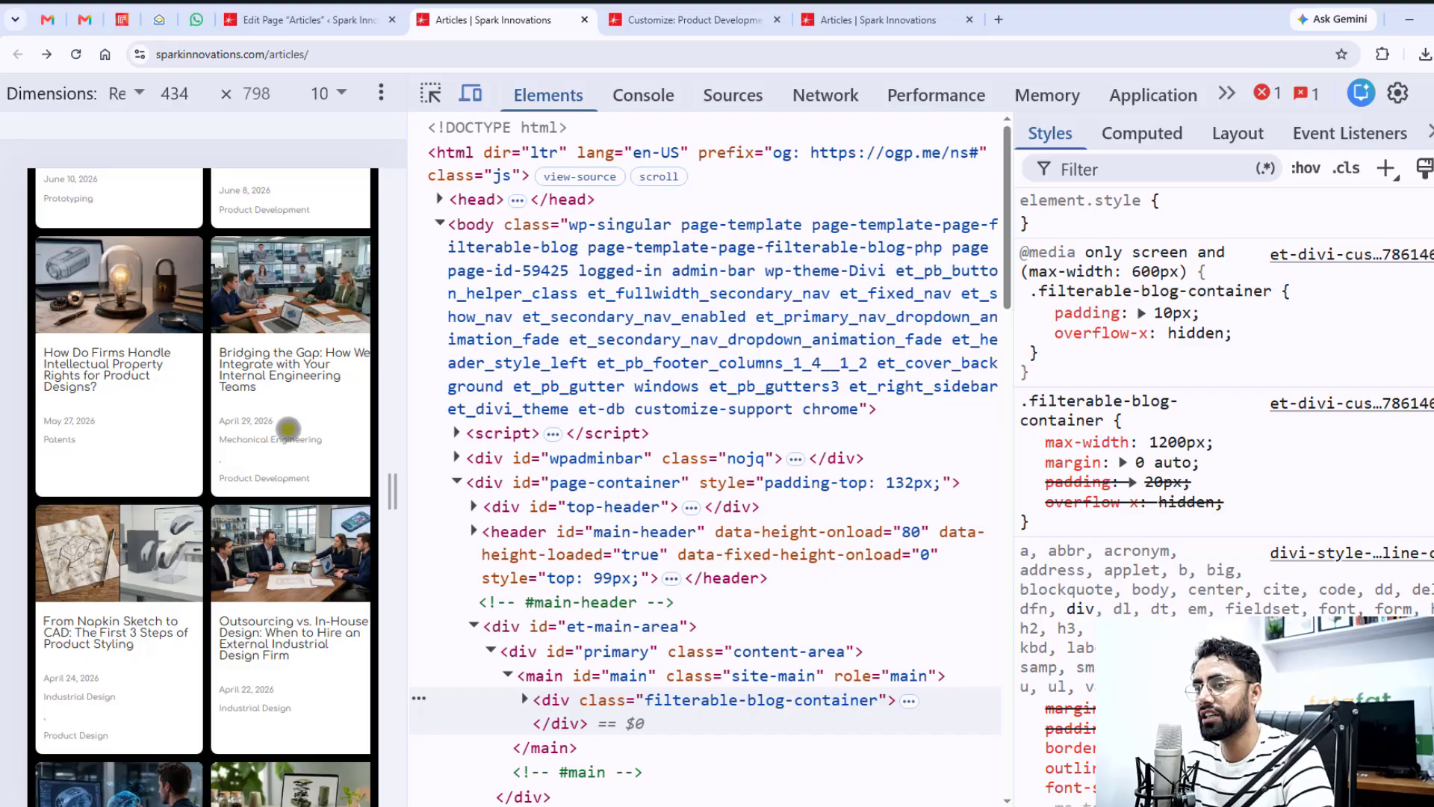
pyautogui.scroll(-8, 307, 554)
pyautogui.scroll(20, 307, 554)
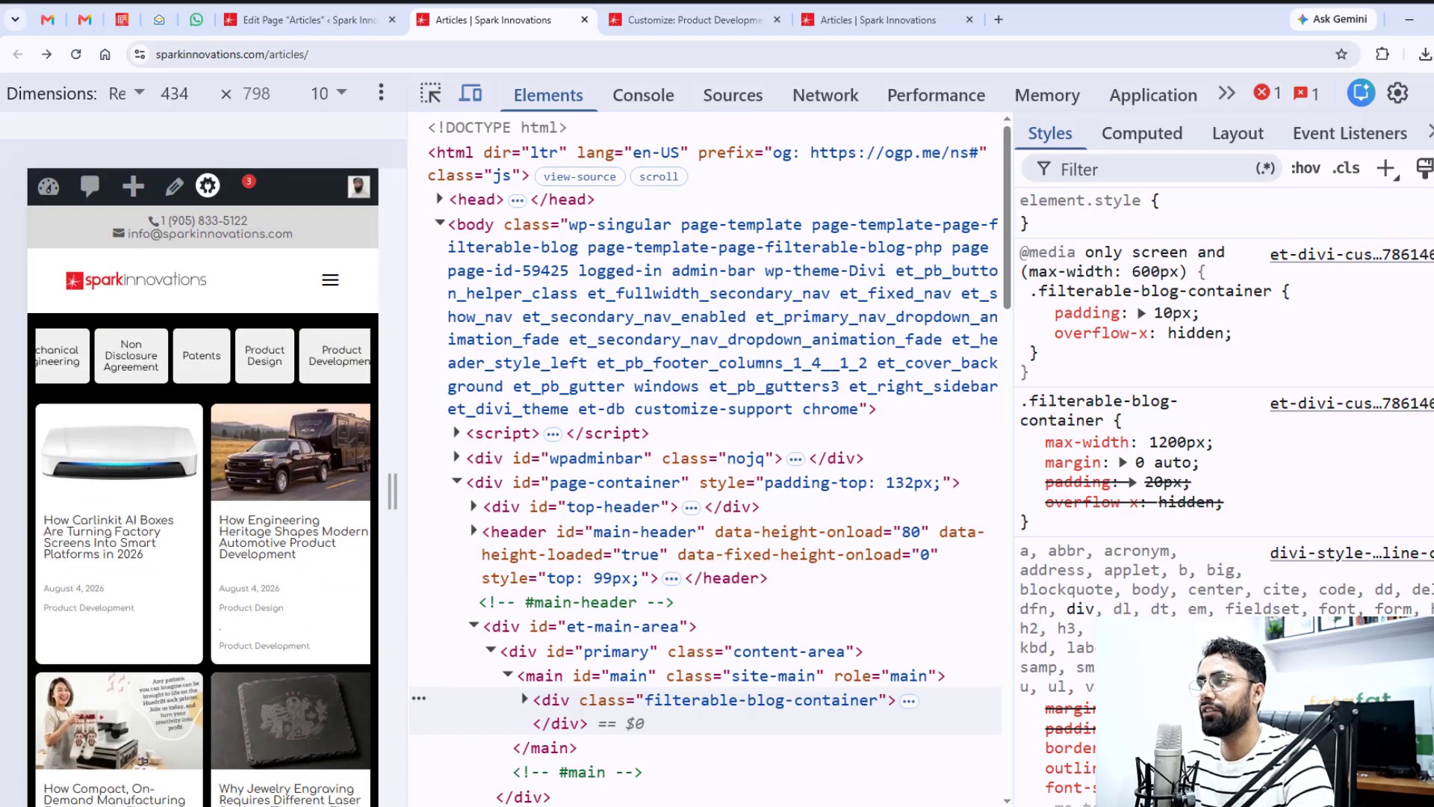
pyautogui.press('F12')
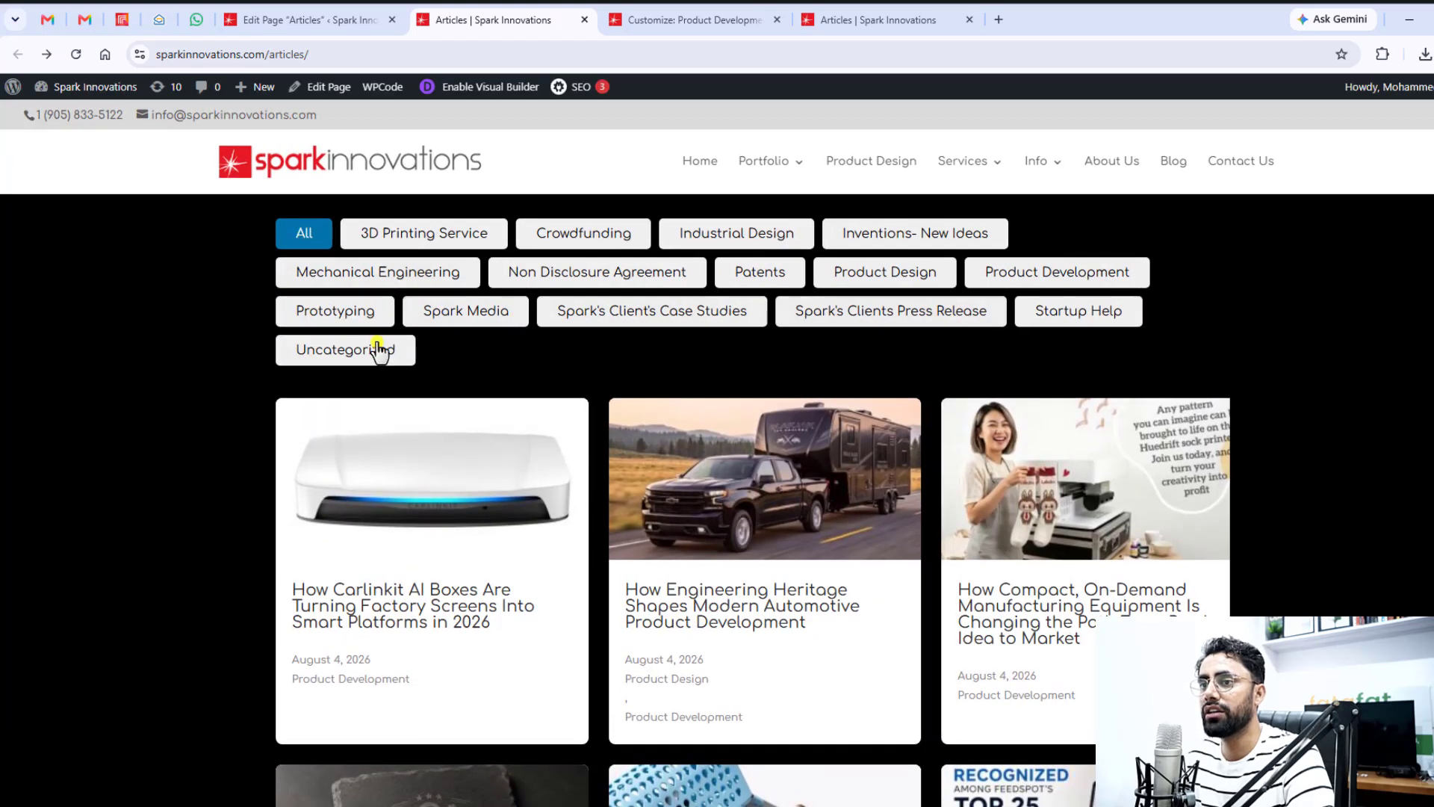